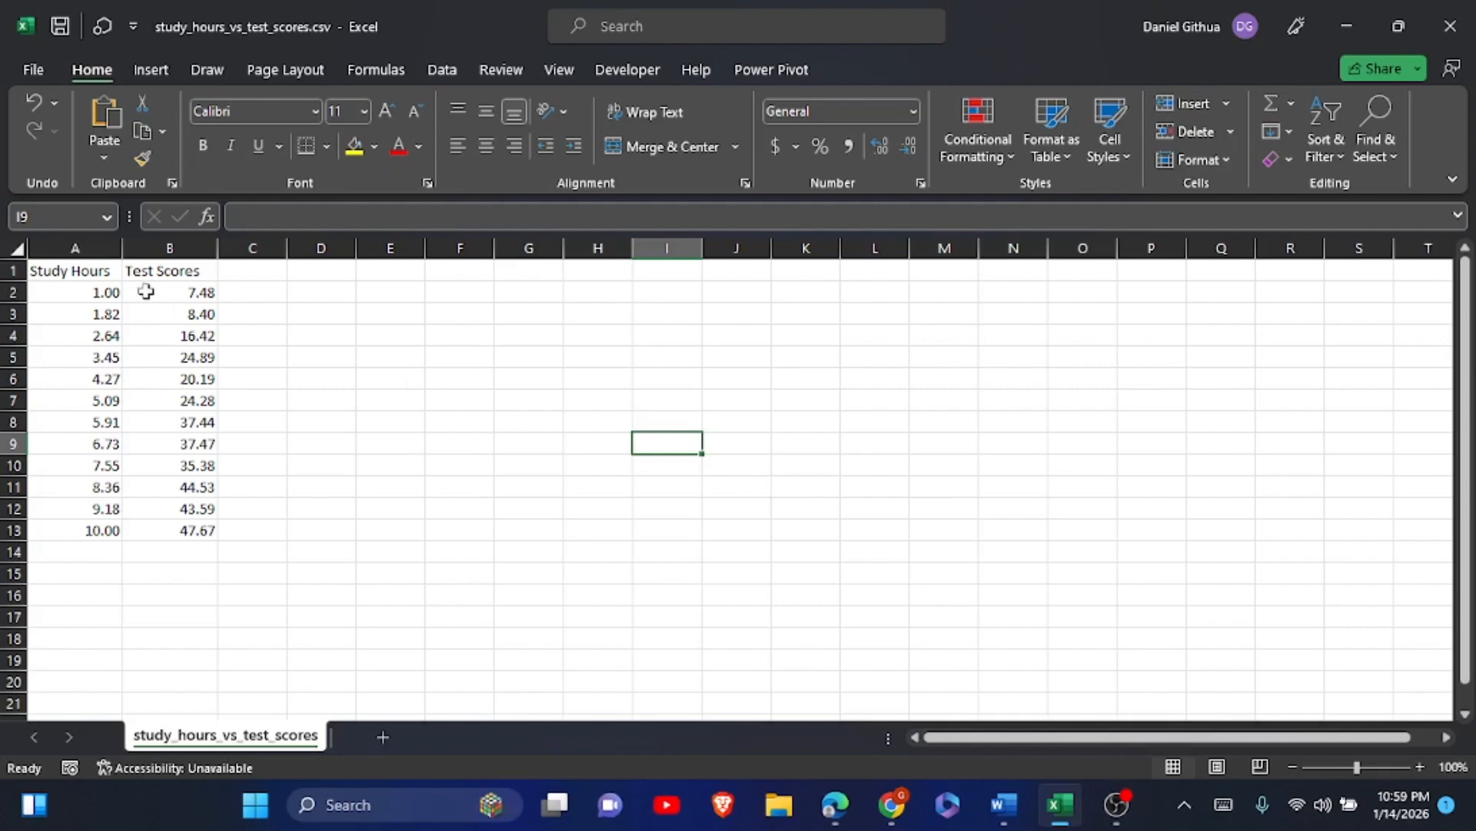
- Insert three blank rows above the Study Hours and Test Scores header row
click(4, 271)
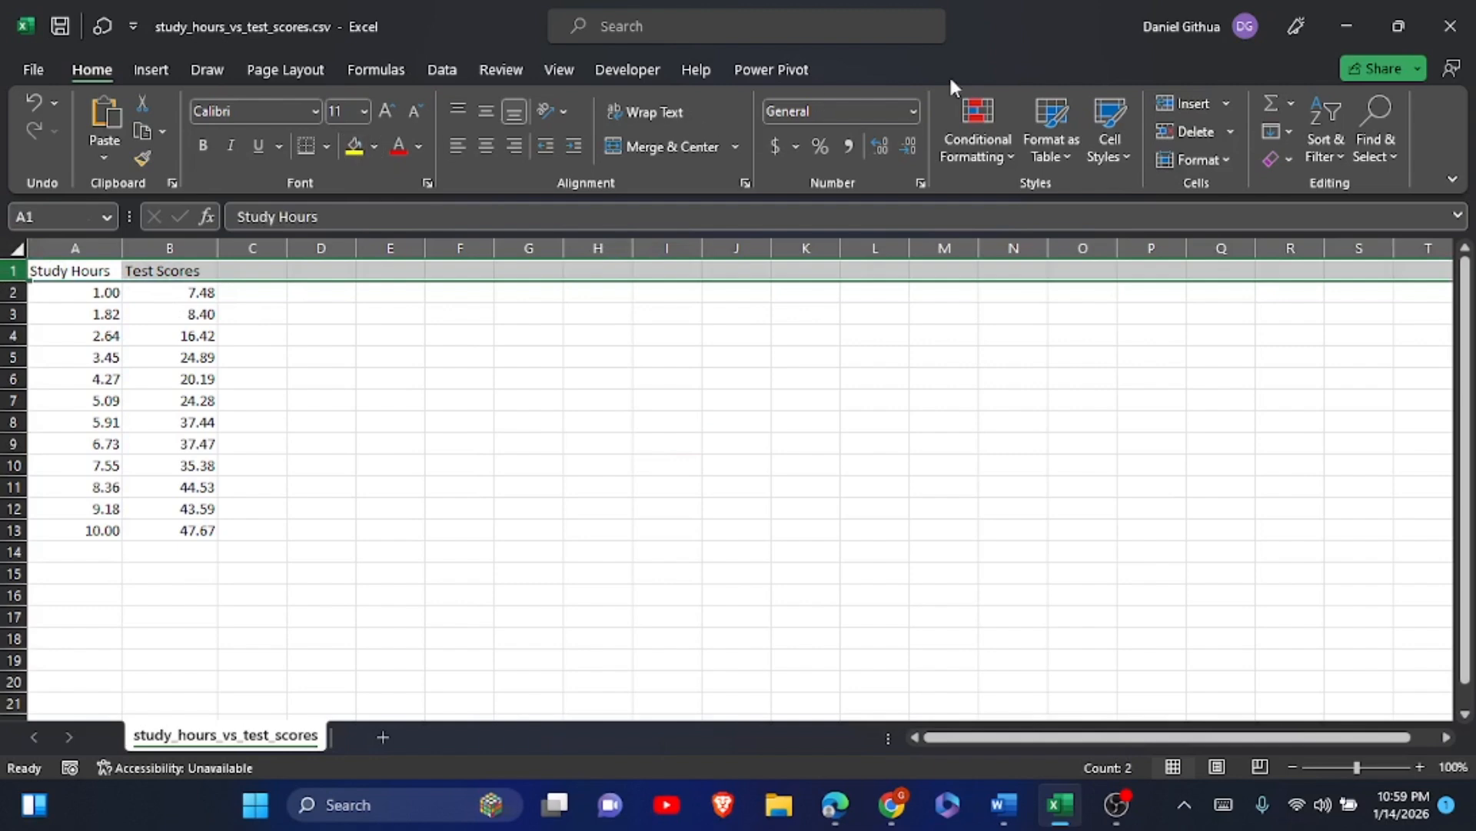
click(1176, 103)
click(1177, 103)
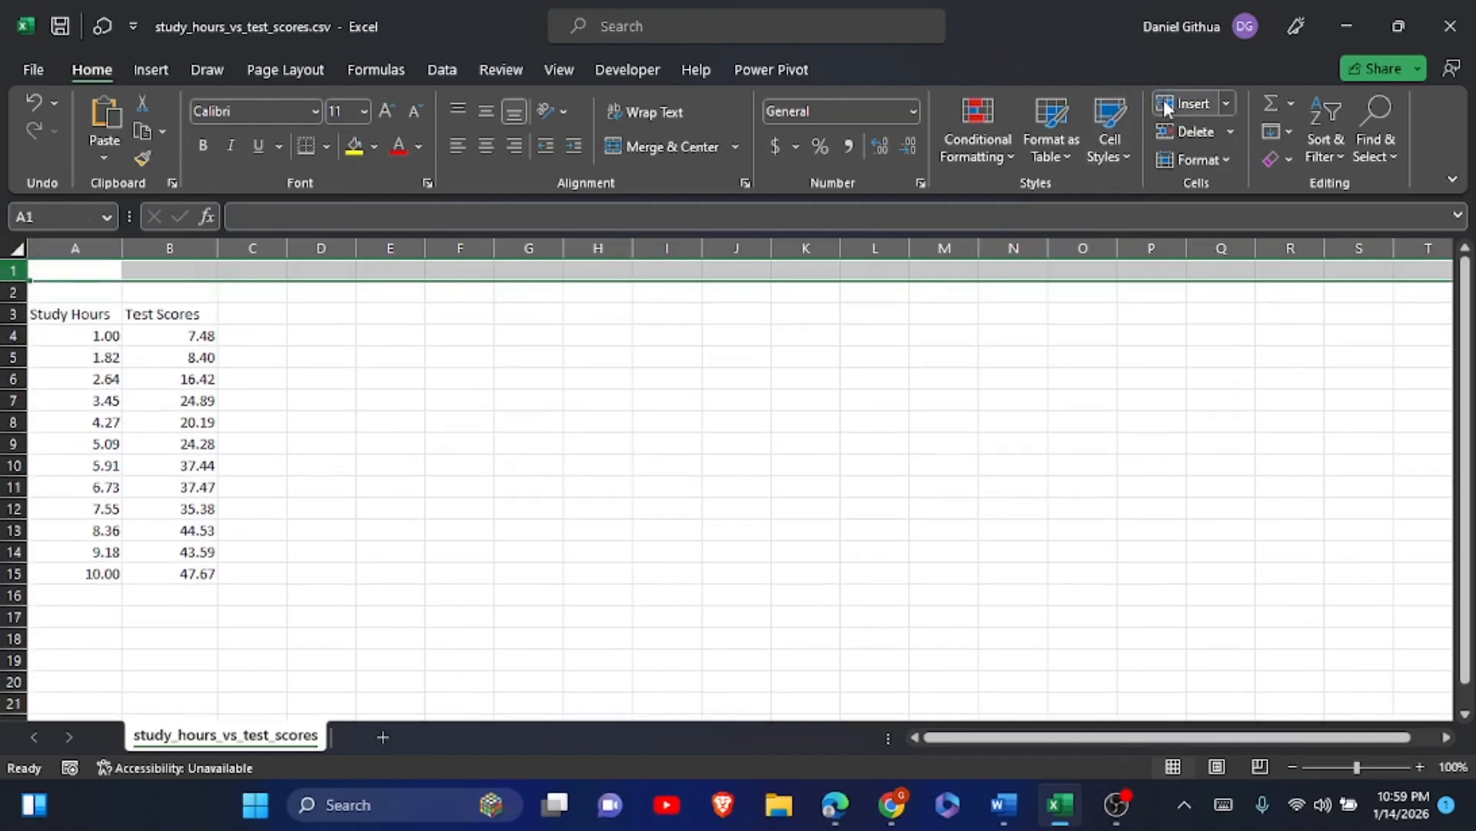
click(78, 288)
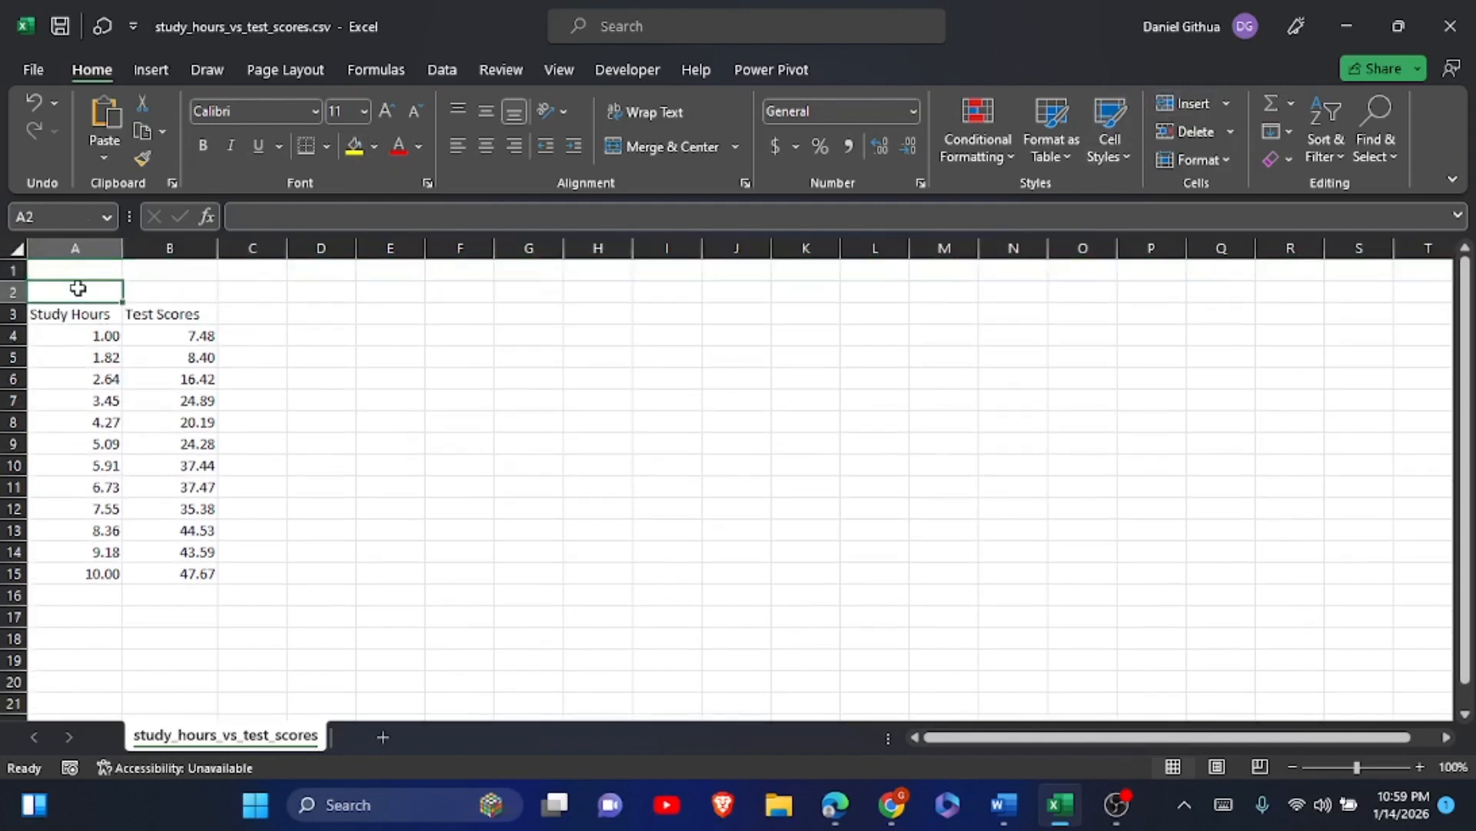
key(shift+space)
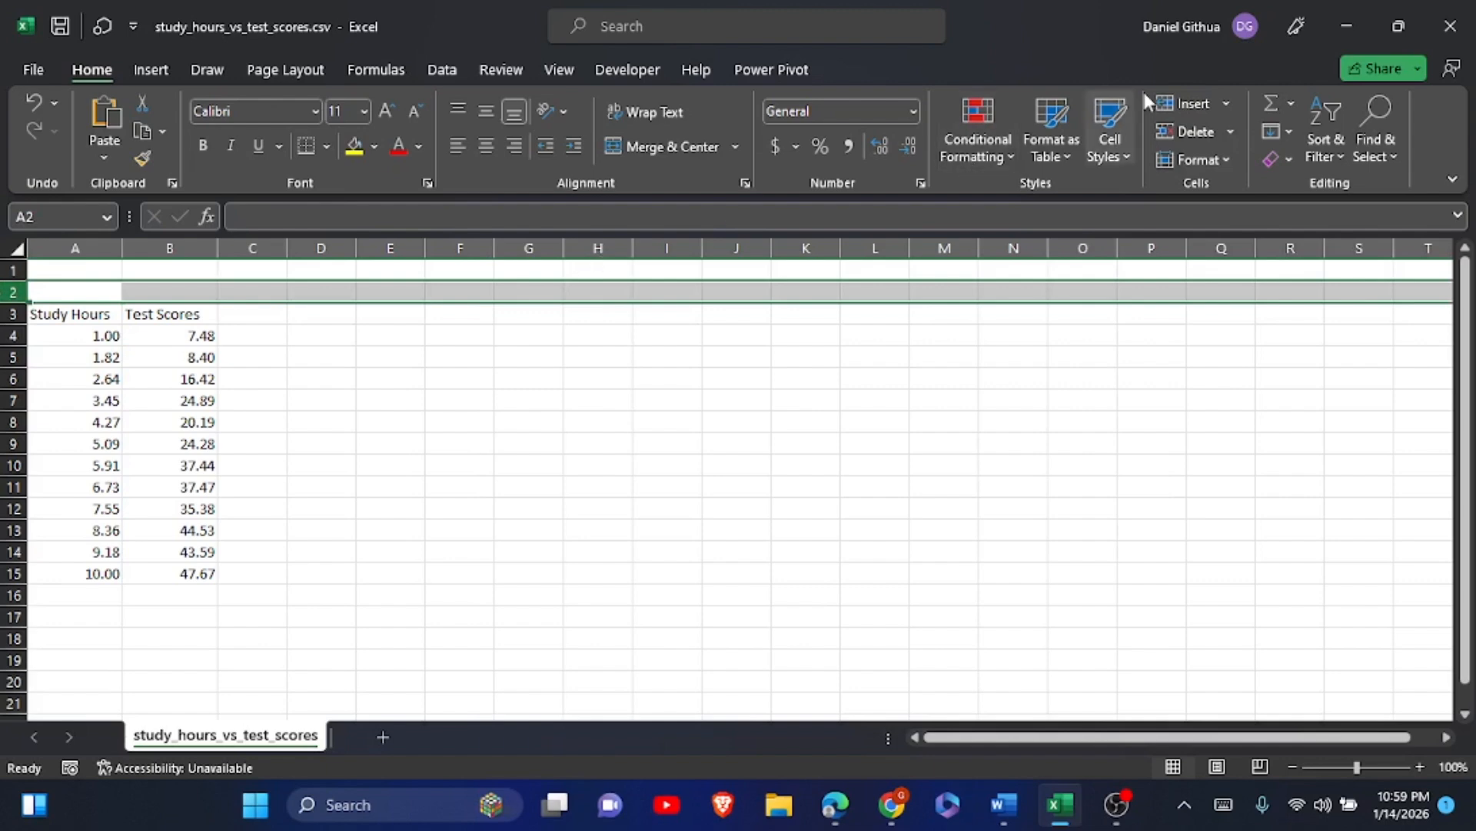
click(1176, 103)
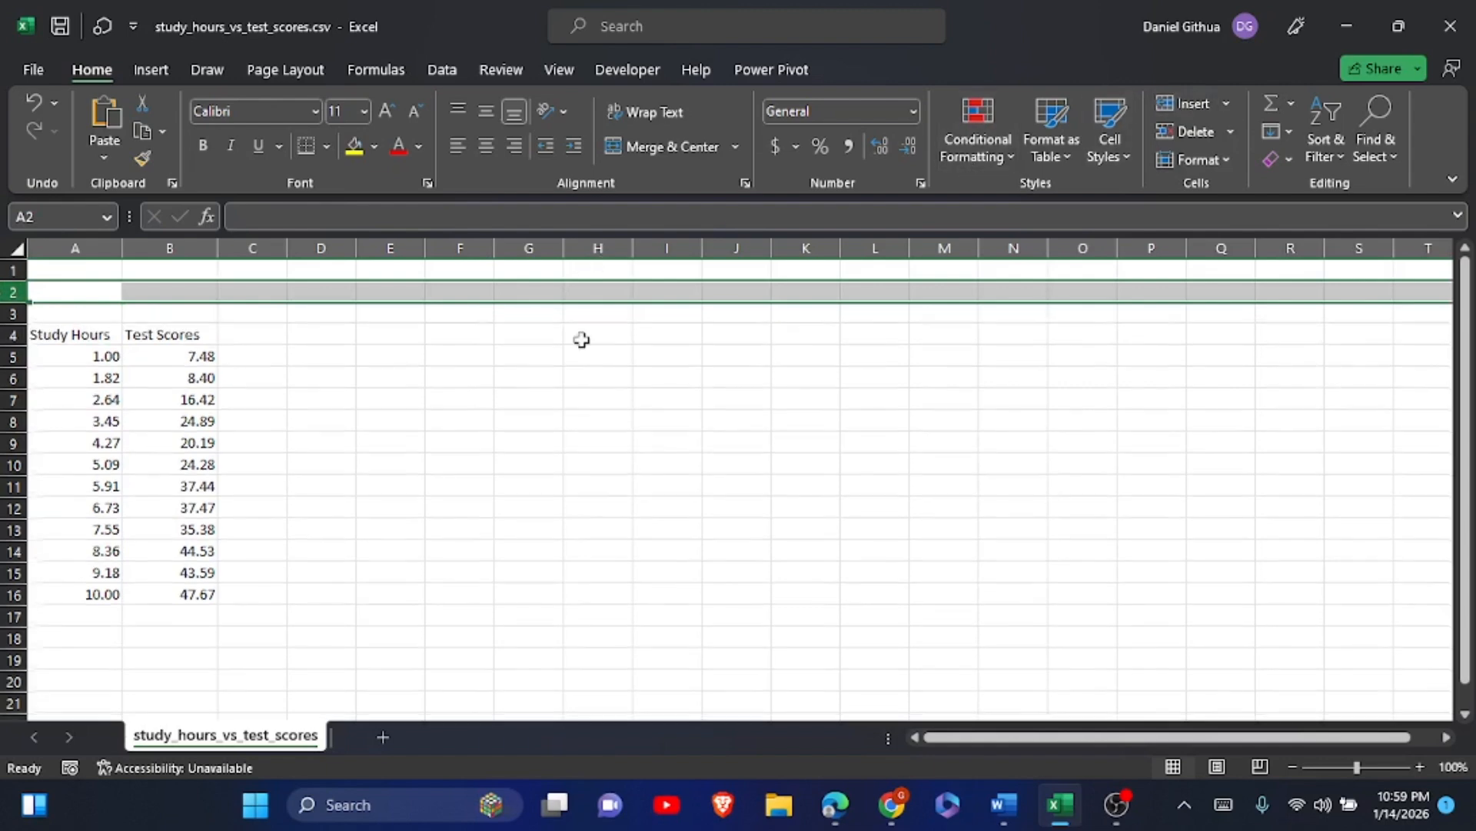
- Copy the Study Hours header text into A2 and enter "x axis values" beside it in B2
click(94, 294)
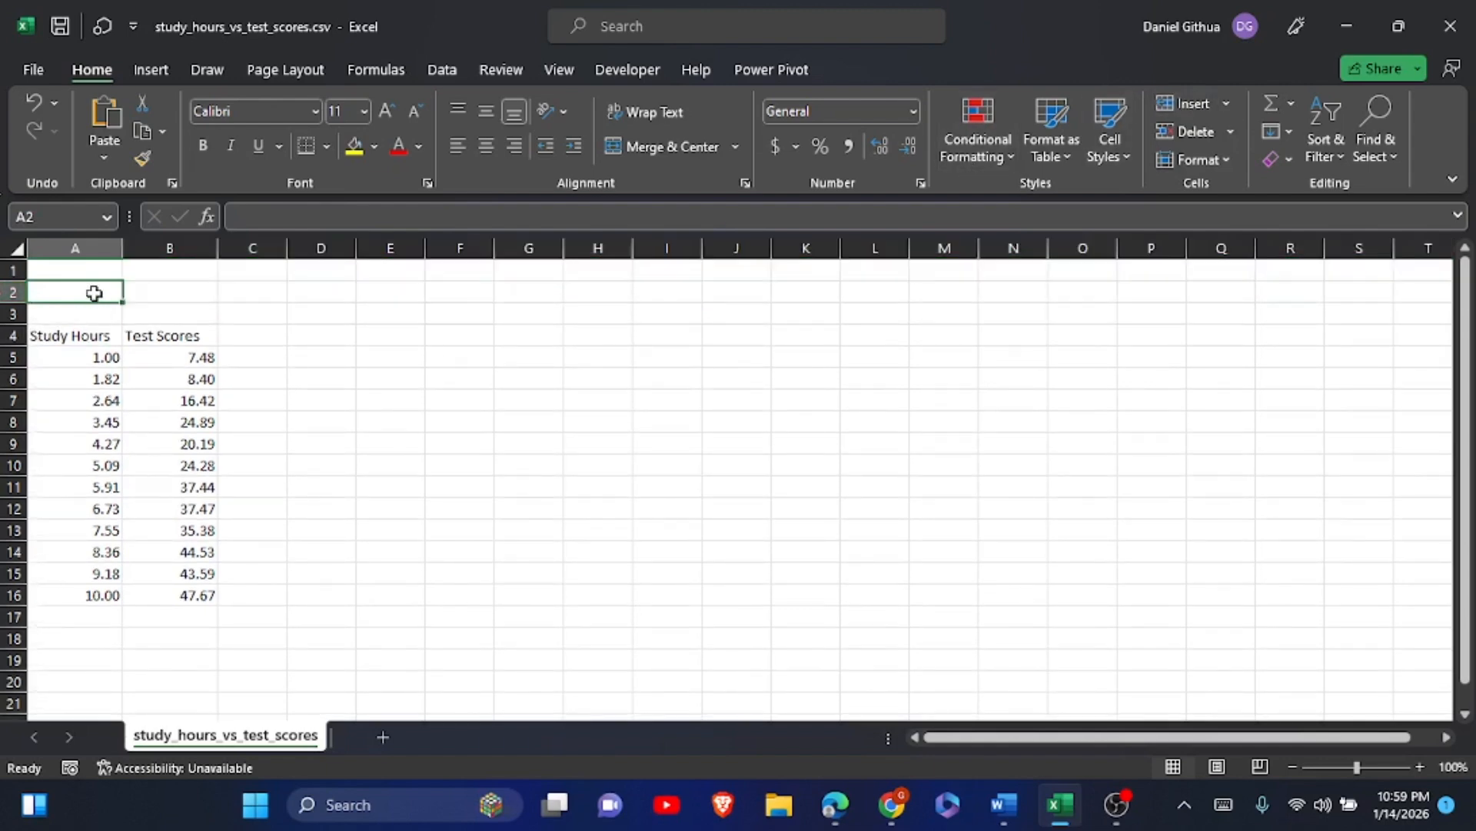
click(66, 335)
drag(331, 214, 239, 223)
key(ctrl+c)
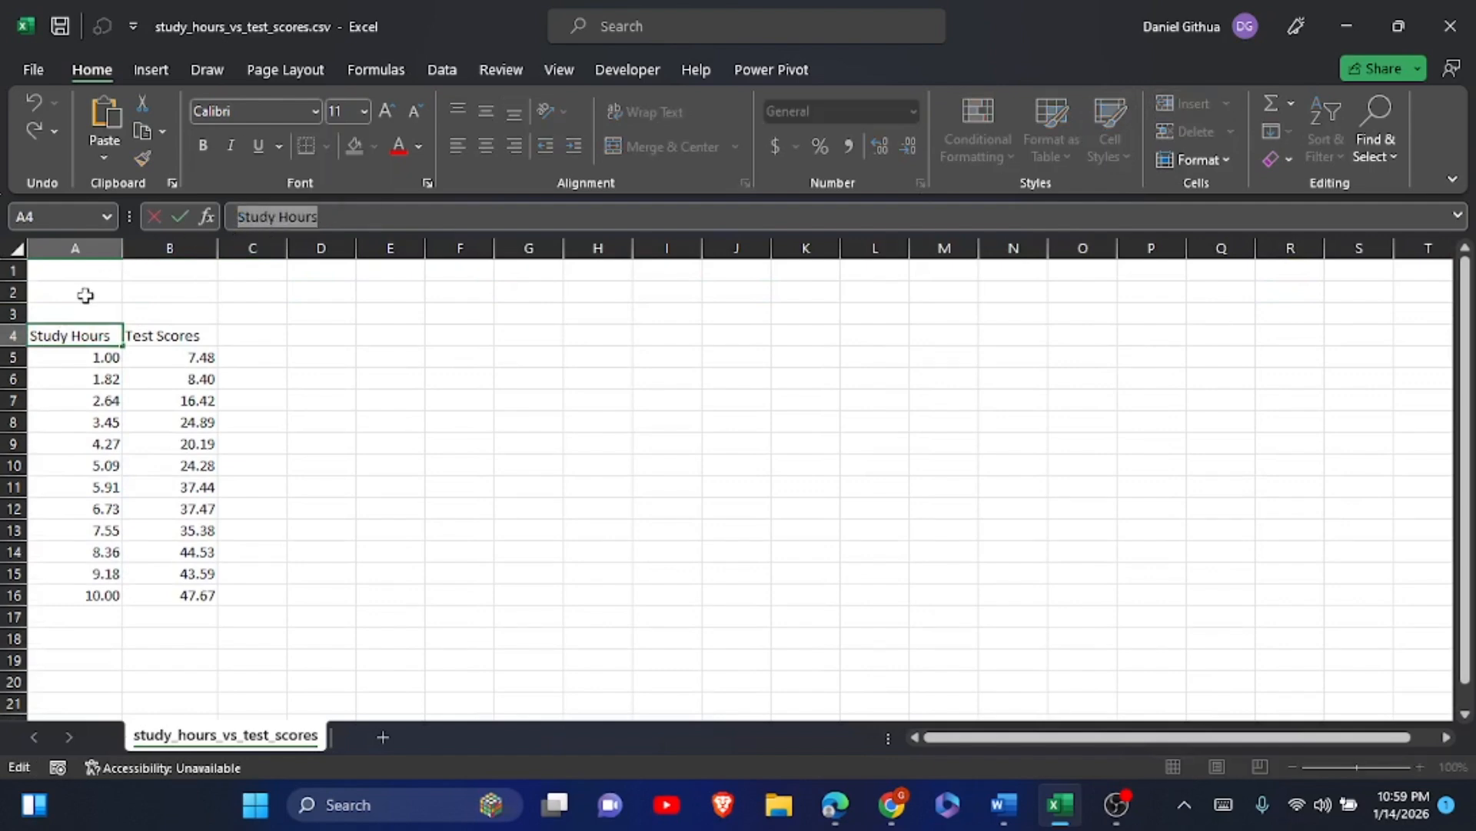
click(84, 293)
key(ctrl+v)
click(173, 291)
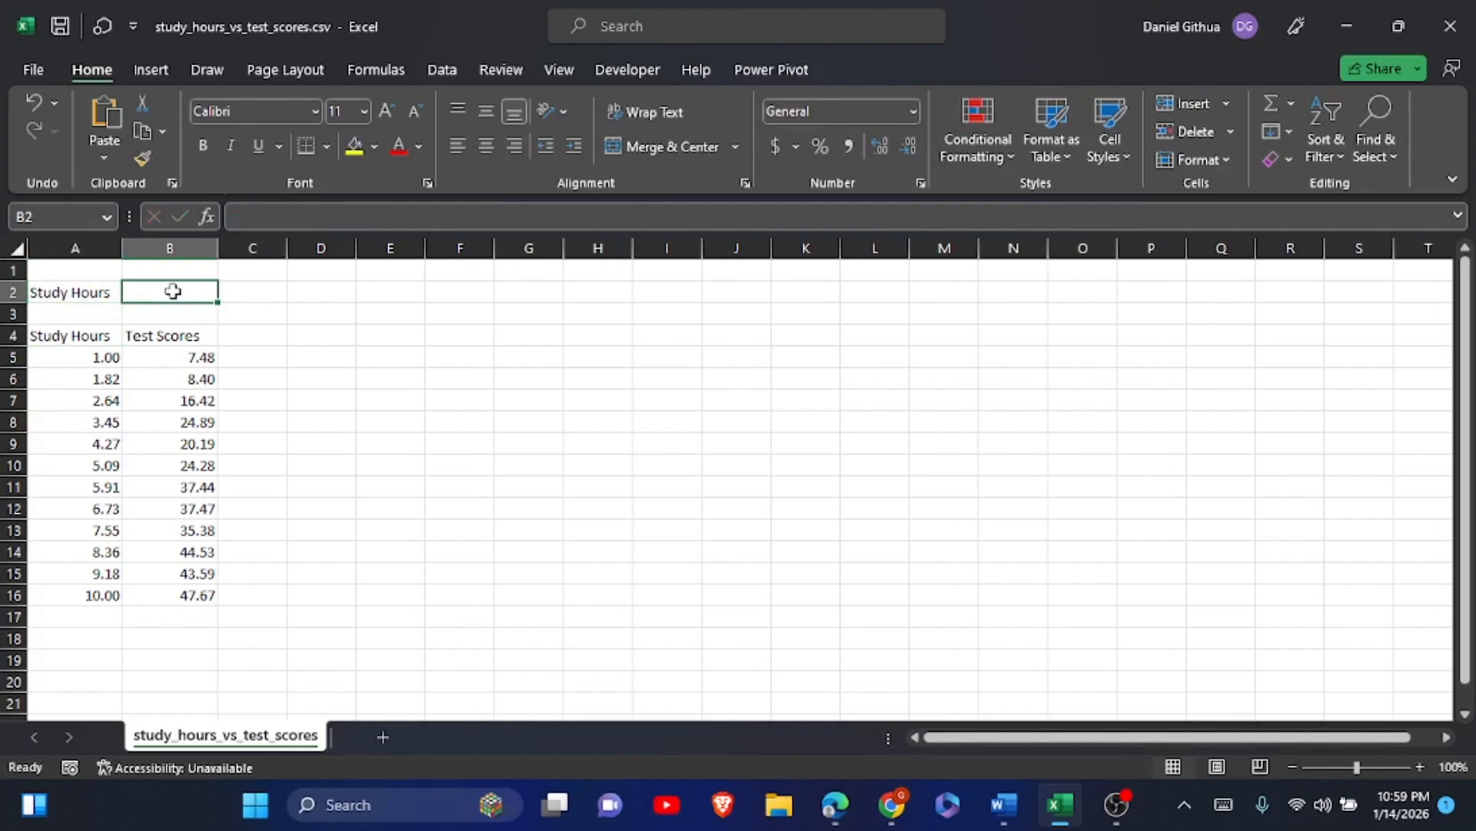
text(x)
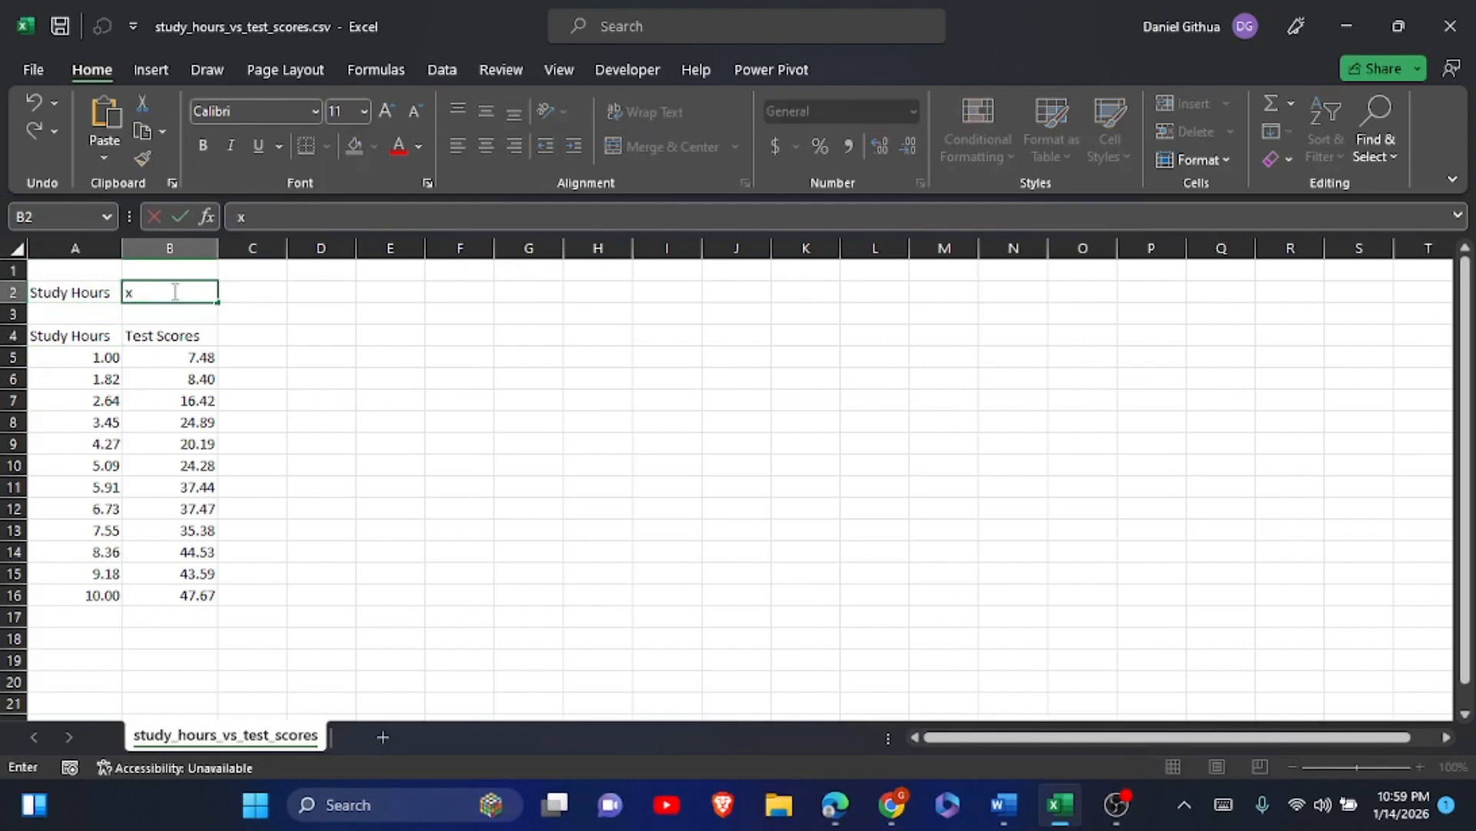
text( axis values)
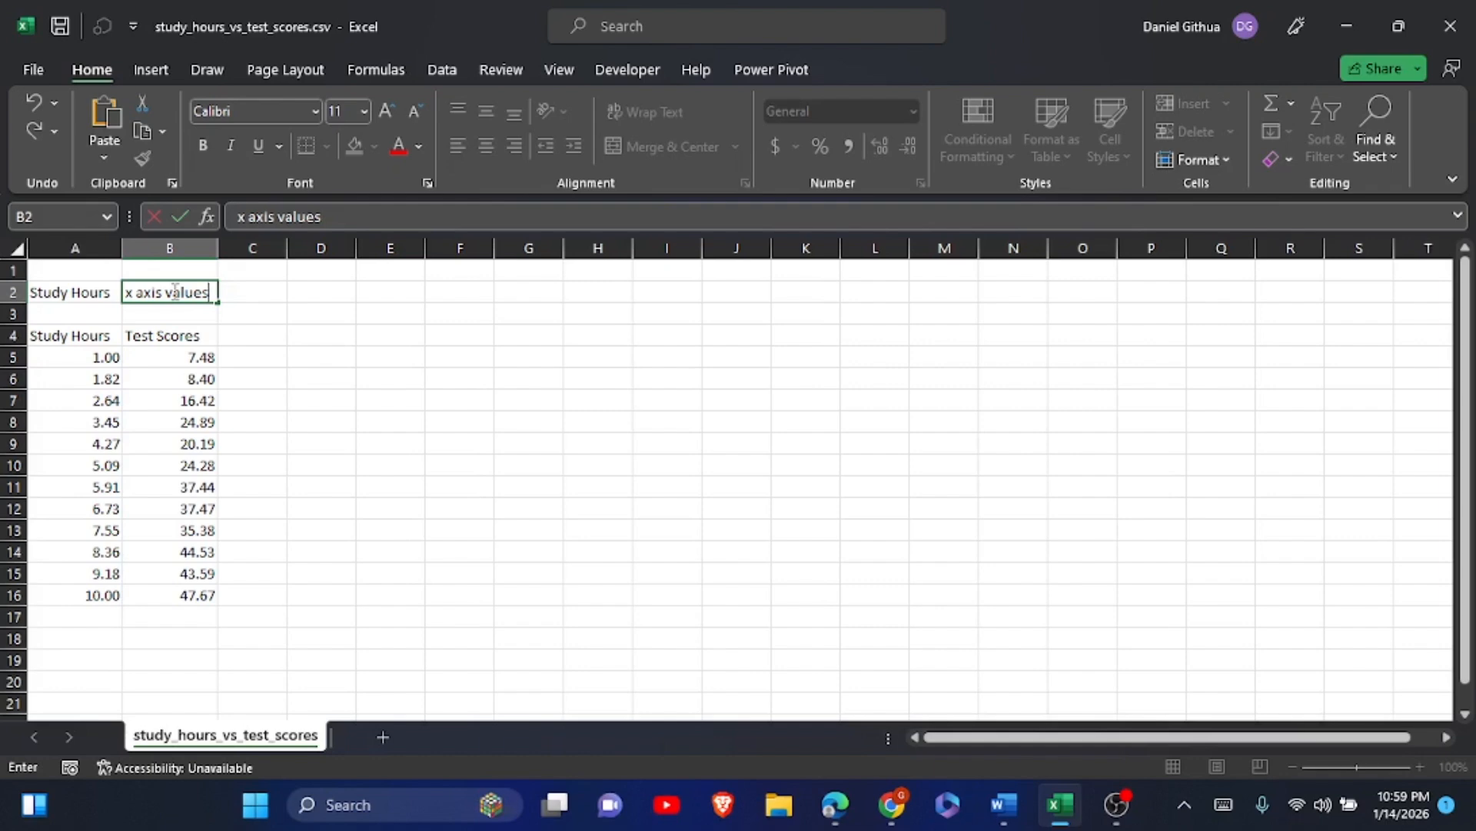
click(76, 309)
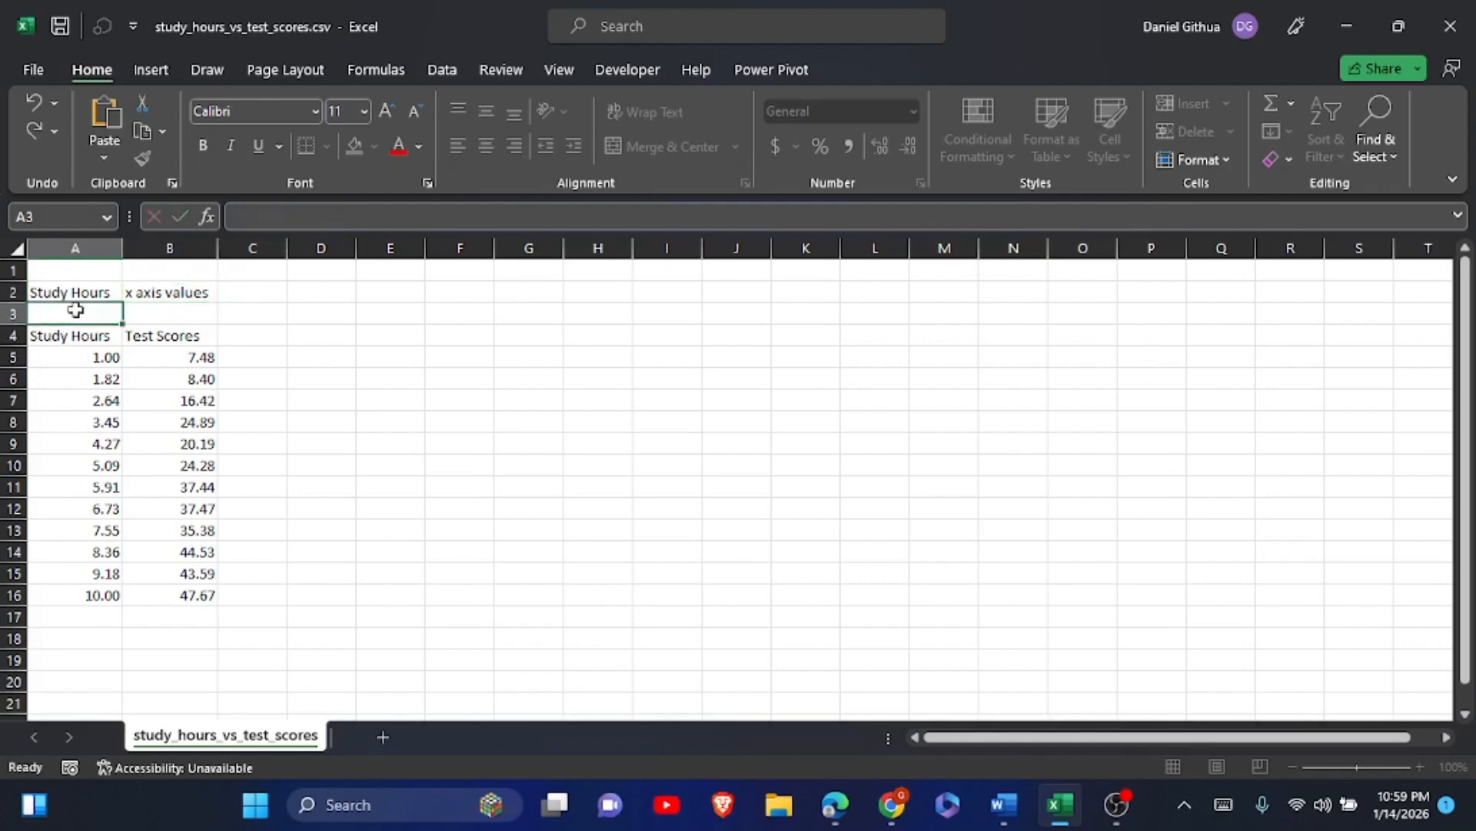
- Copy the Test Scores header text into A3 and enter "y-axis values" beside it in B3
click(136, 328)
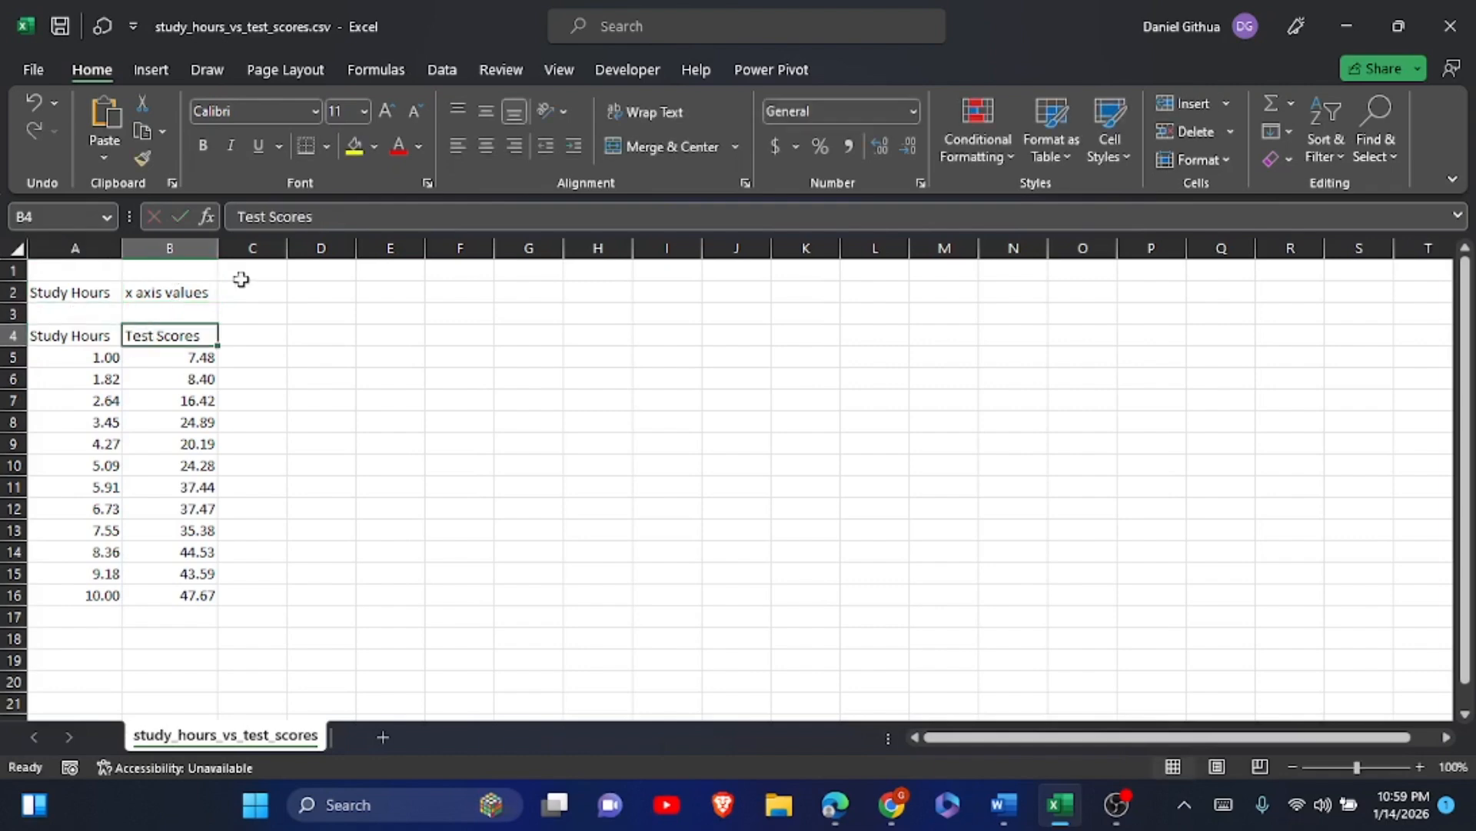
click(326, 219)
drag(326, 221, 236, 219)
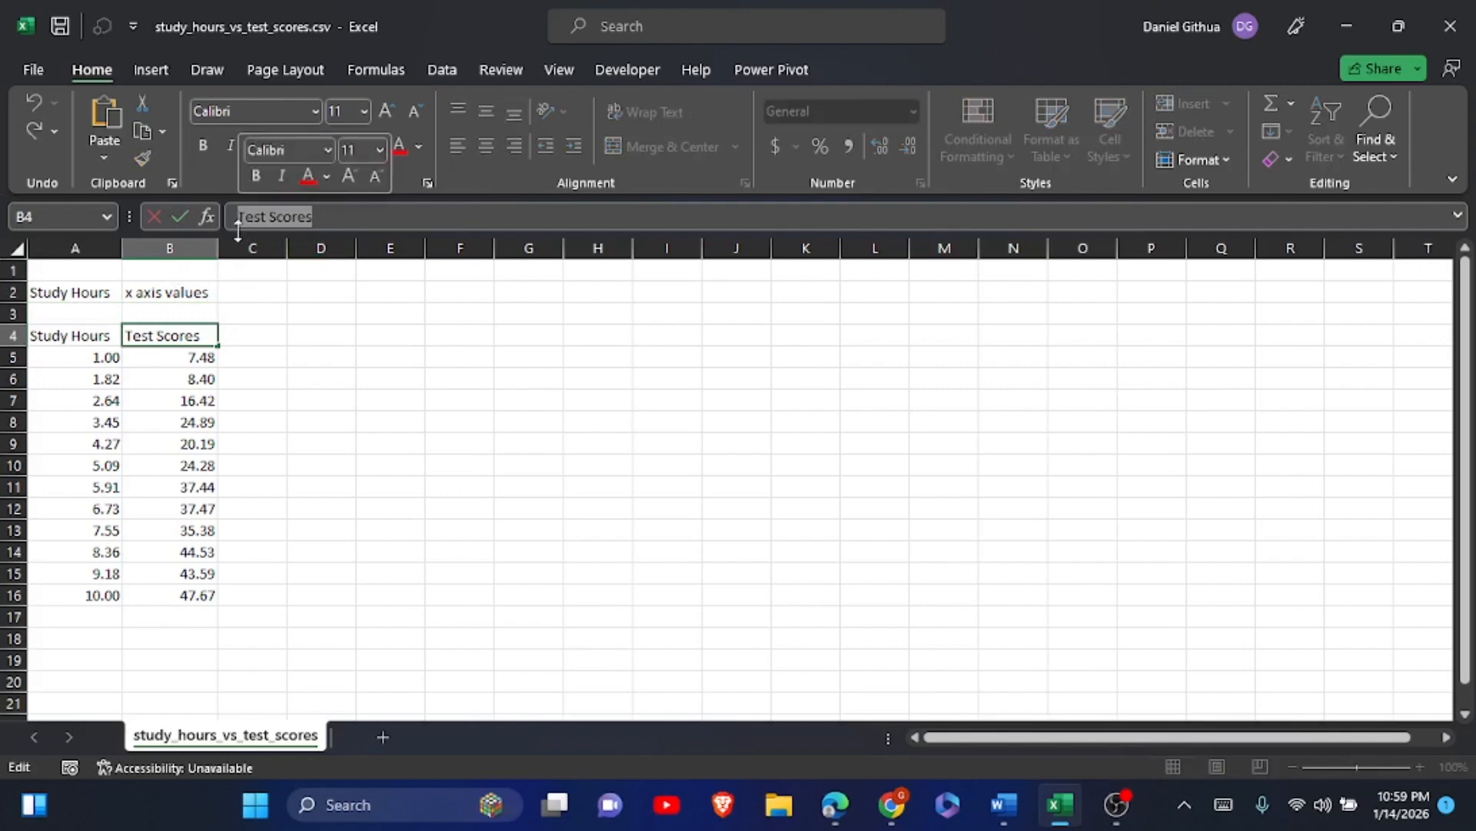
key(ctrl+c)
click(92, 311)
key(ctrl+v)
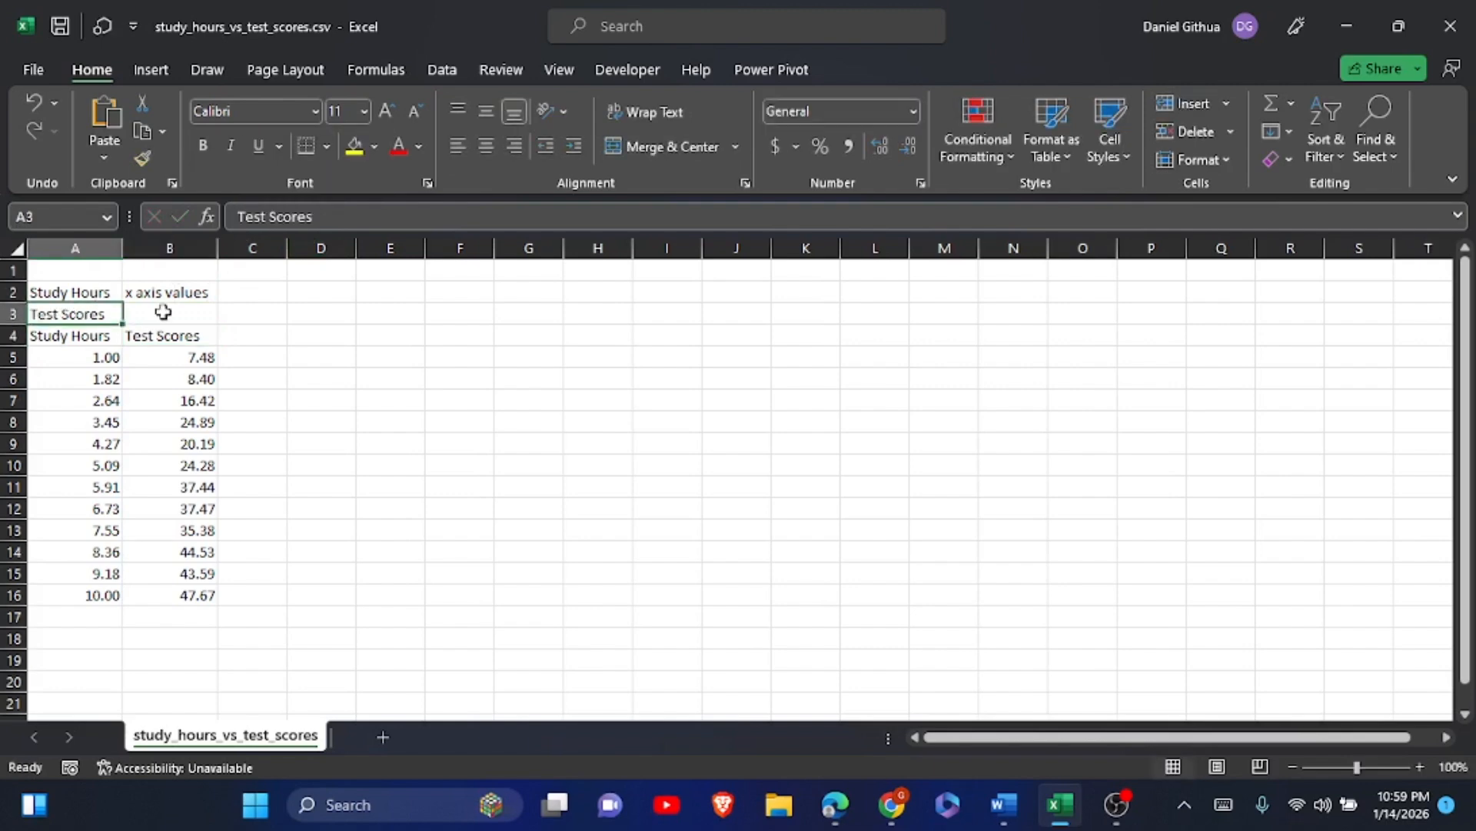
click(197, 315)
text(y)
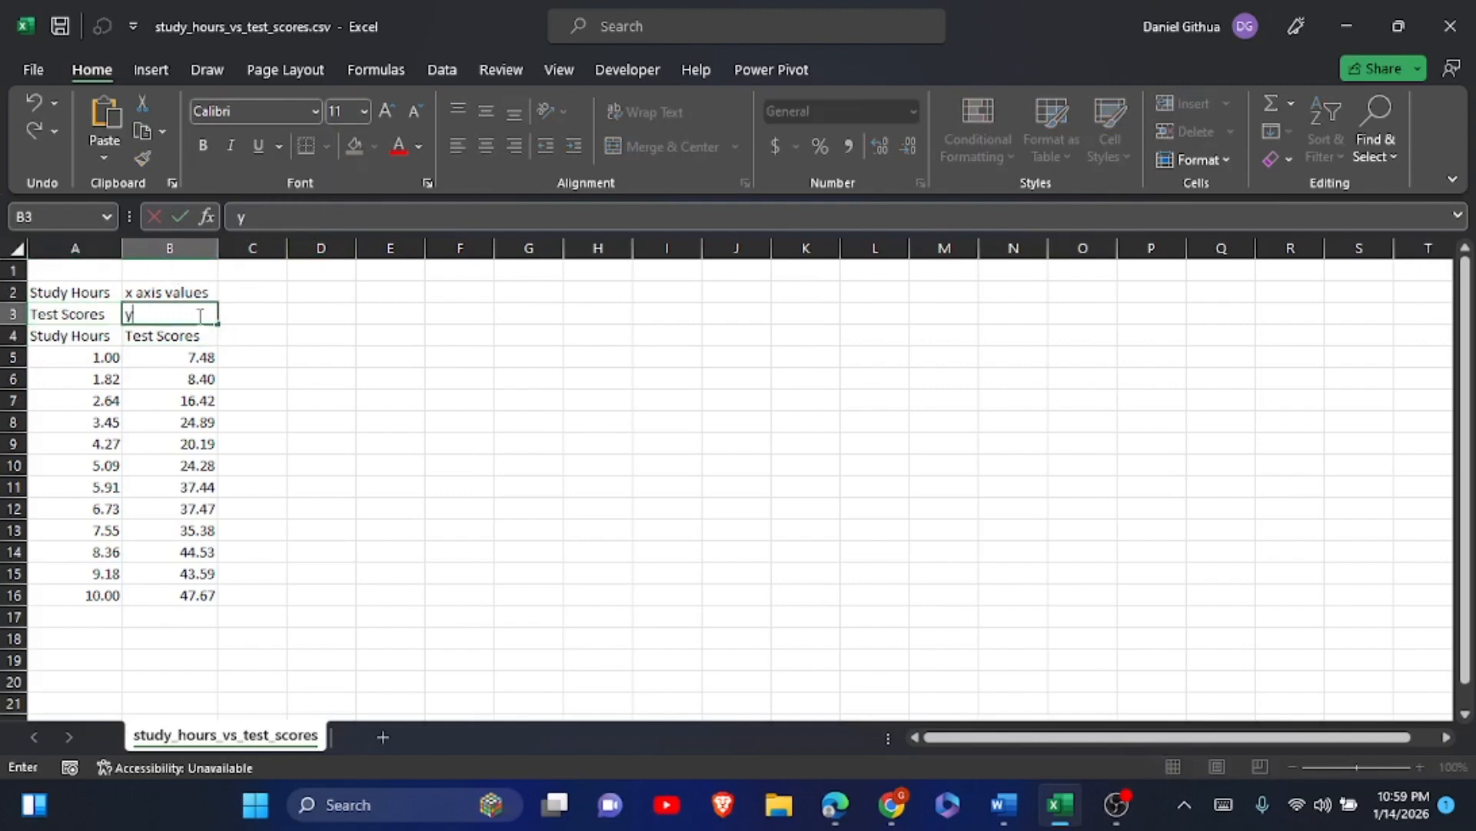
text(-axis values)
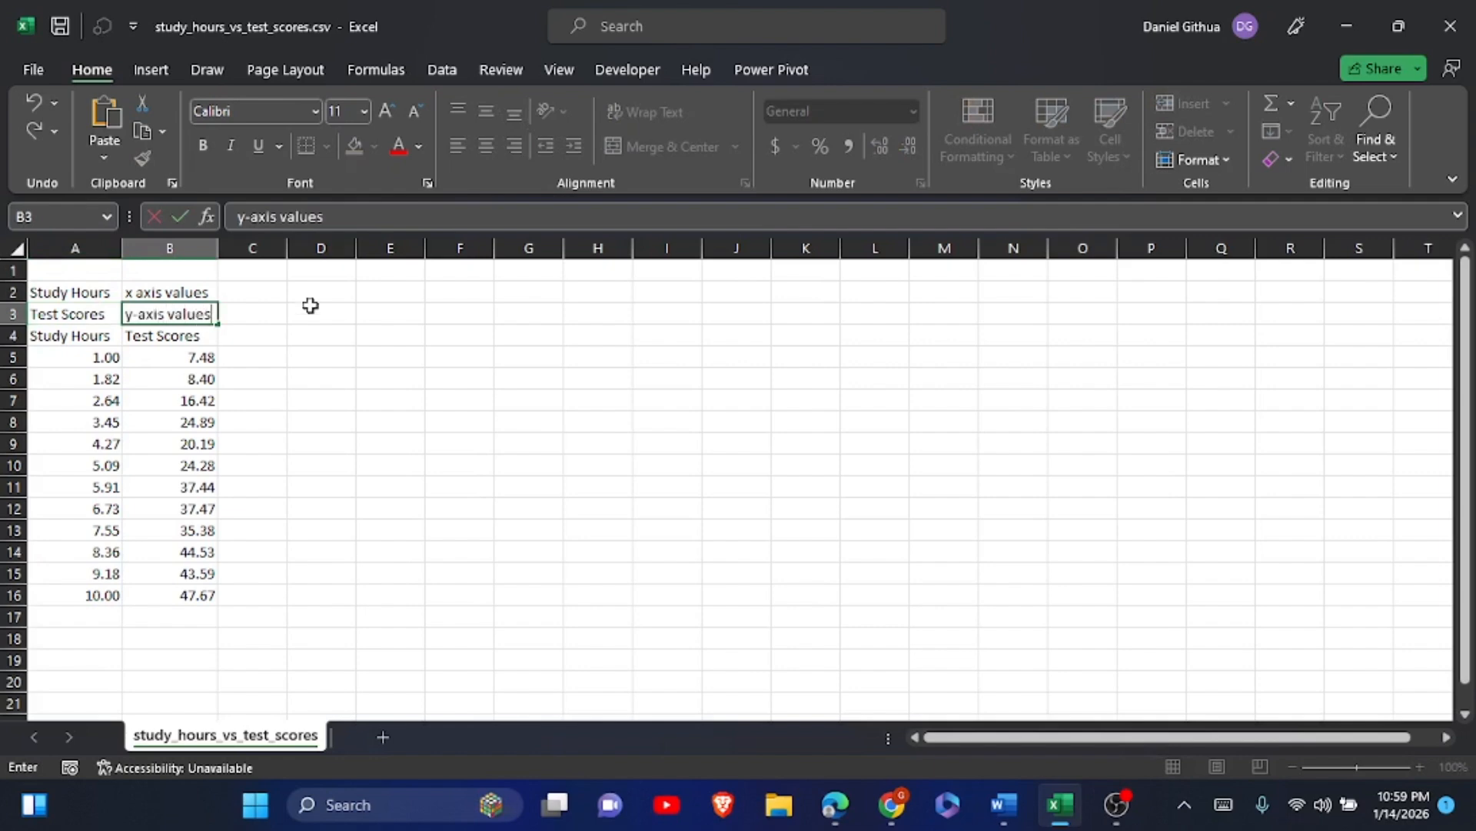
click(256, 316)
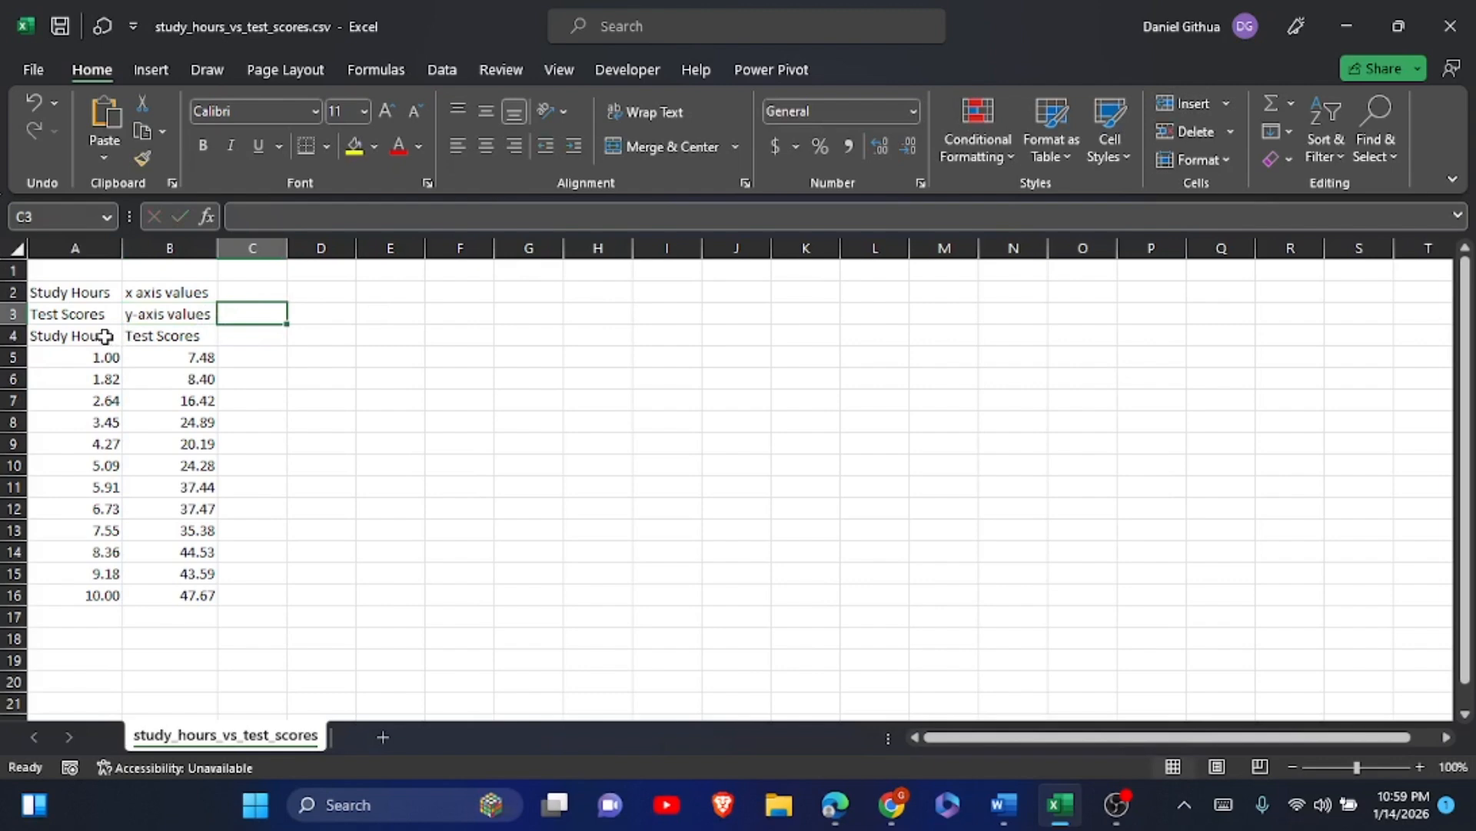
- Insert a markers-only scatter chart from A4:B16 plotting Test Scores against Study Hours, and move it slightly upward on the sheet
drag(105, 335, 150, 587)
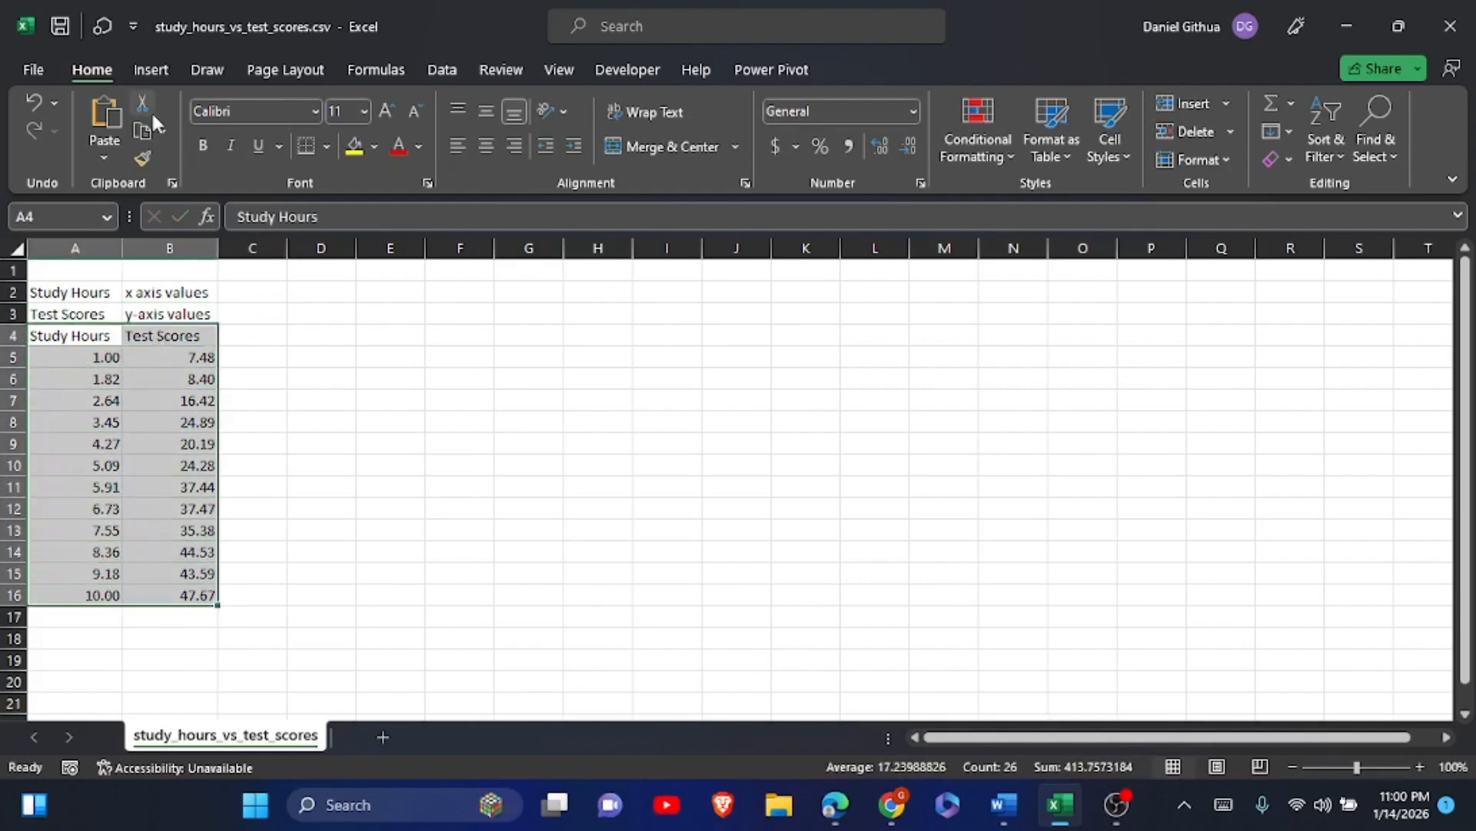
click(152, 71)
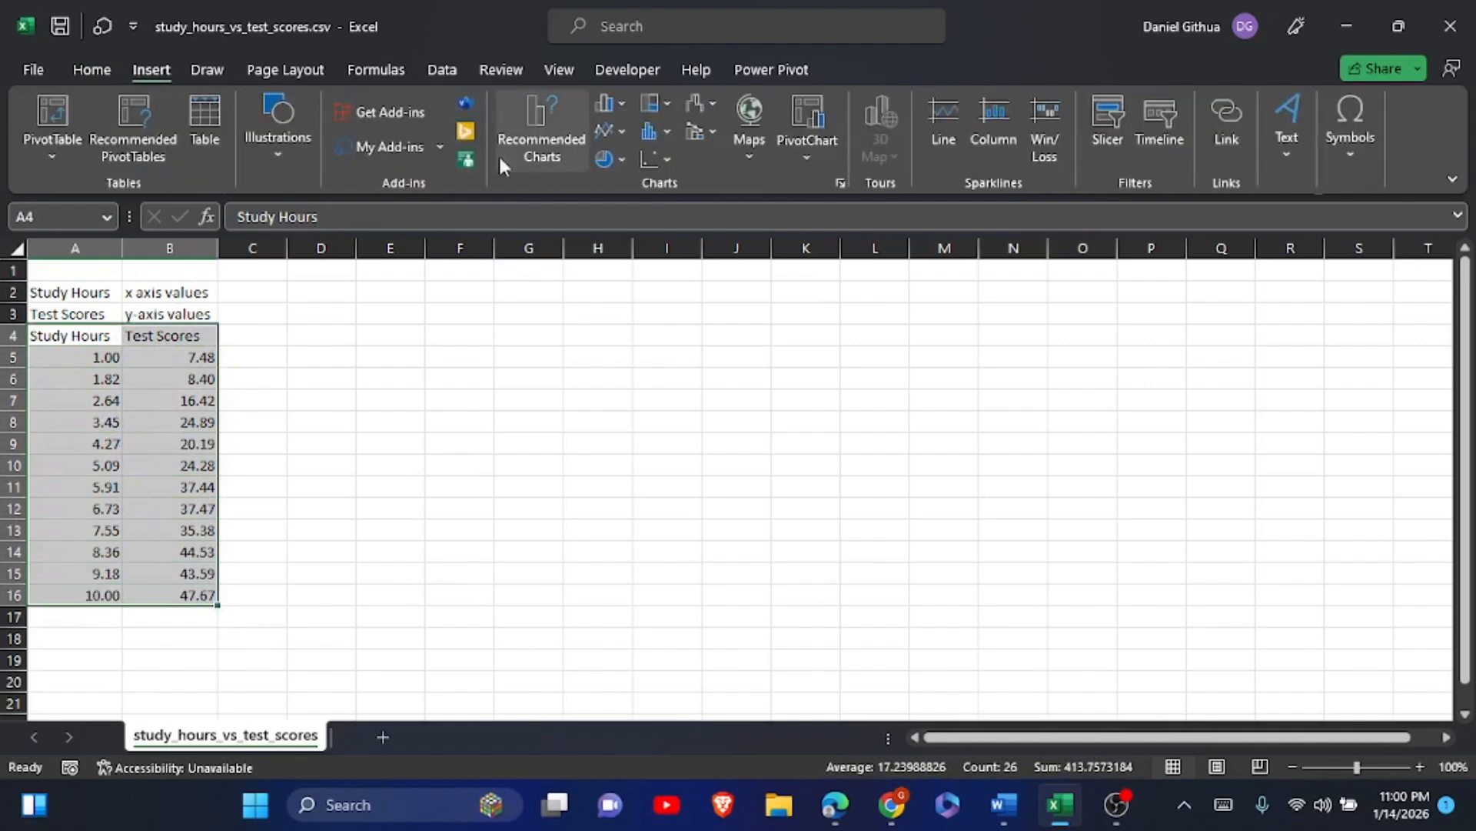
click(547, 134)
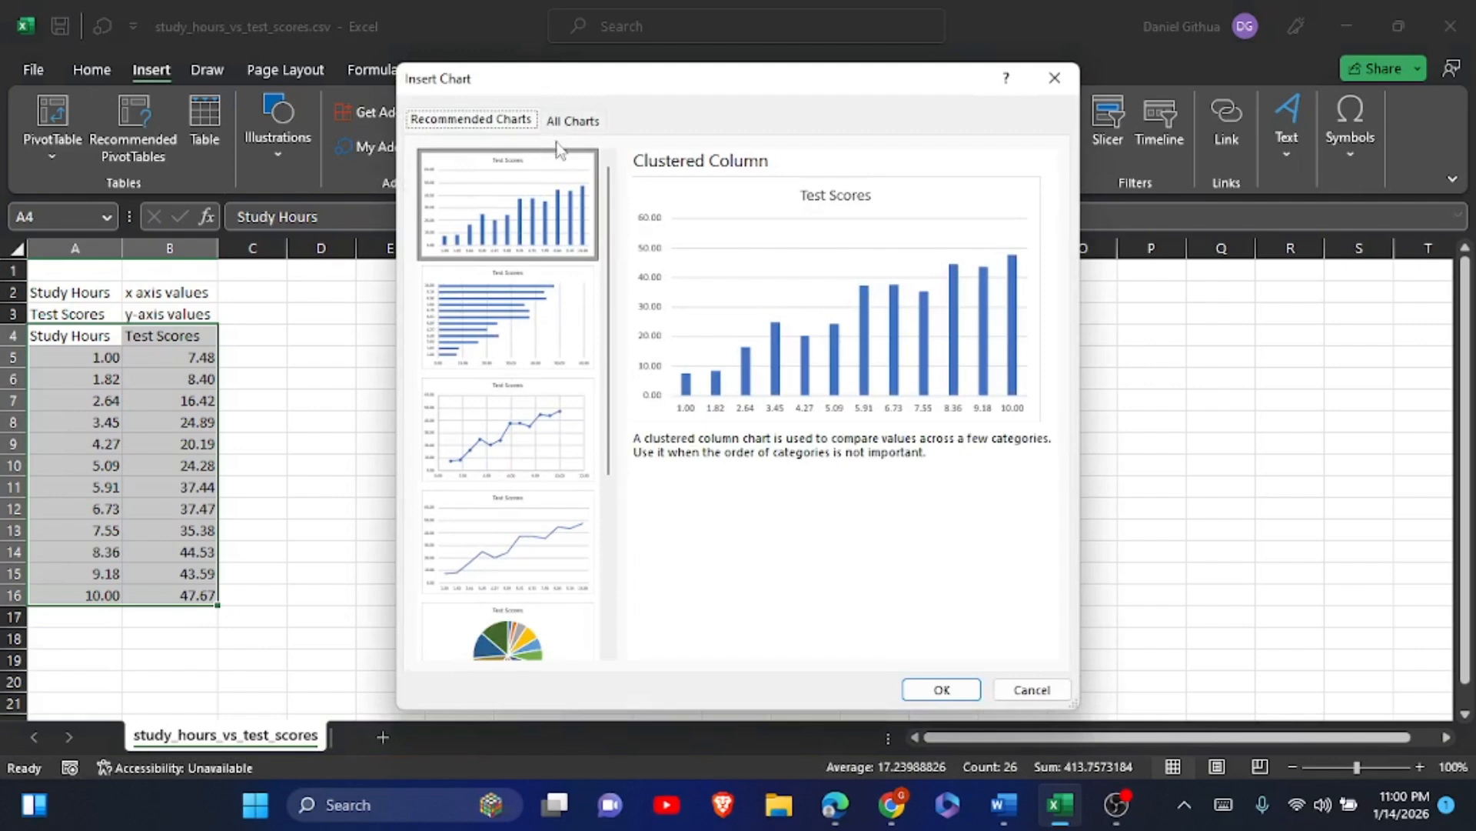
click(573, 122)
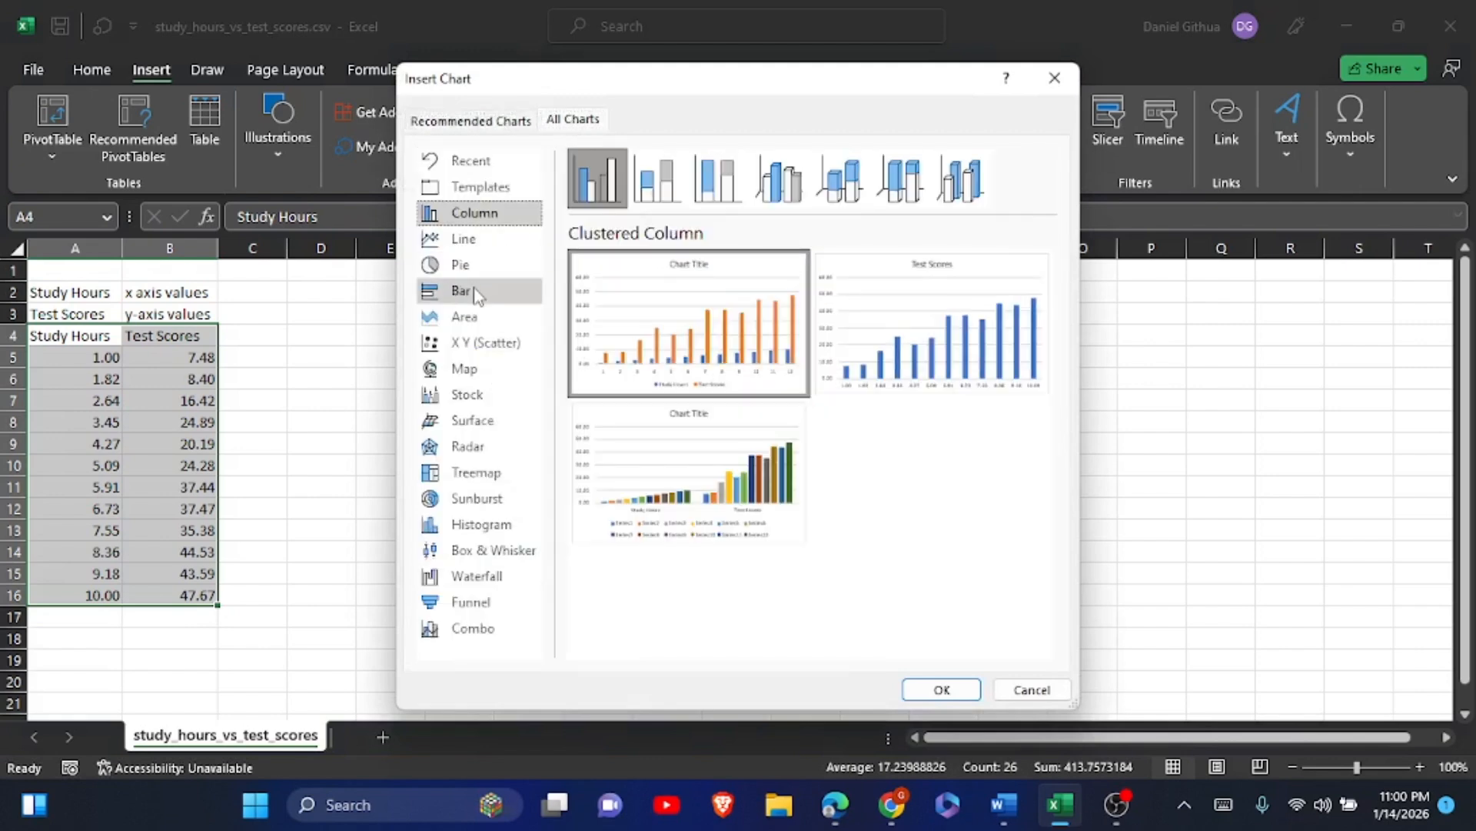
click(472, 344)
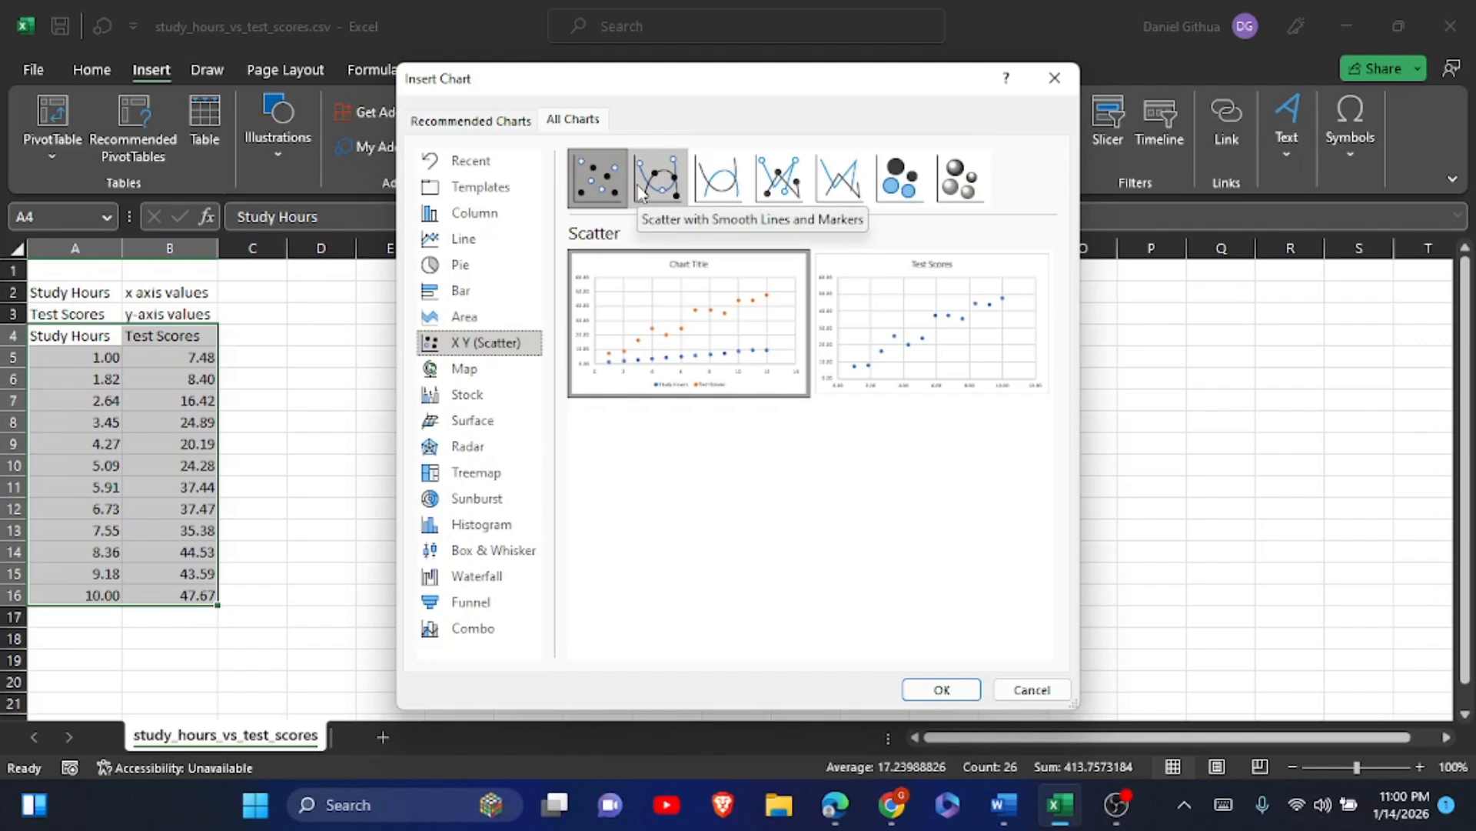
mouse_move(906, 327)
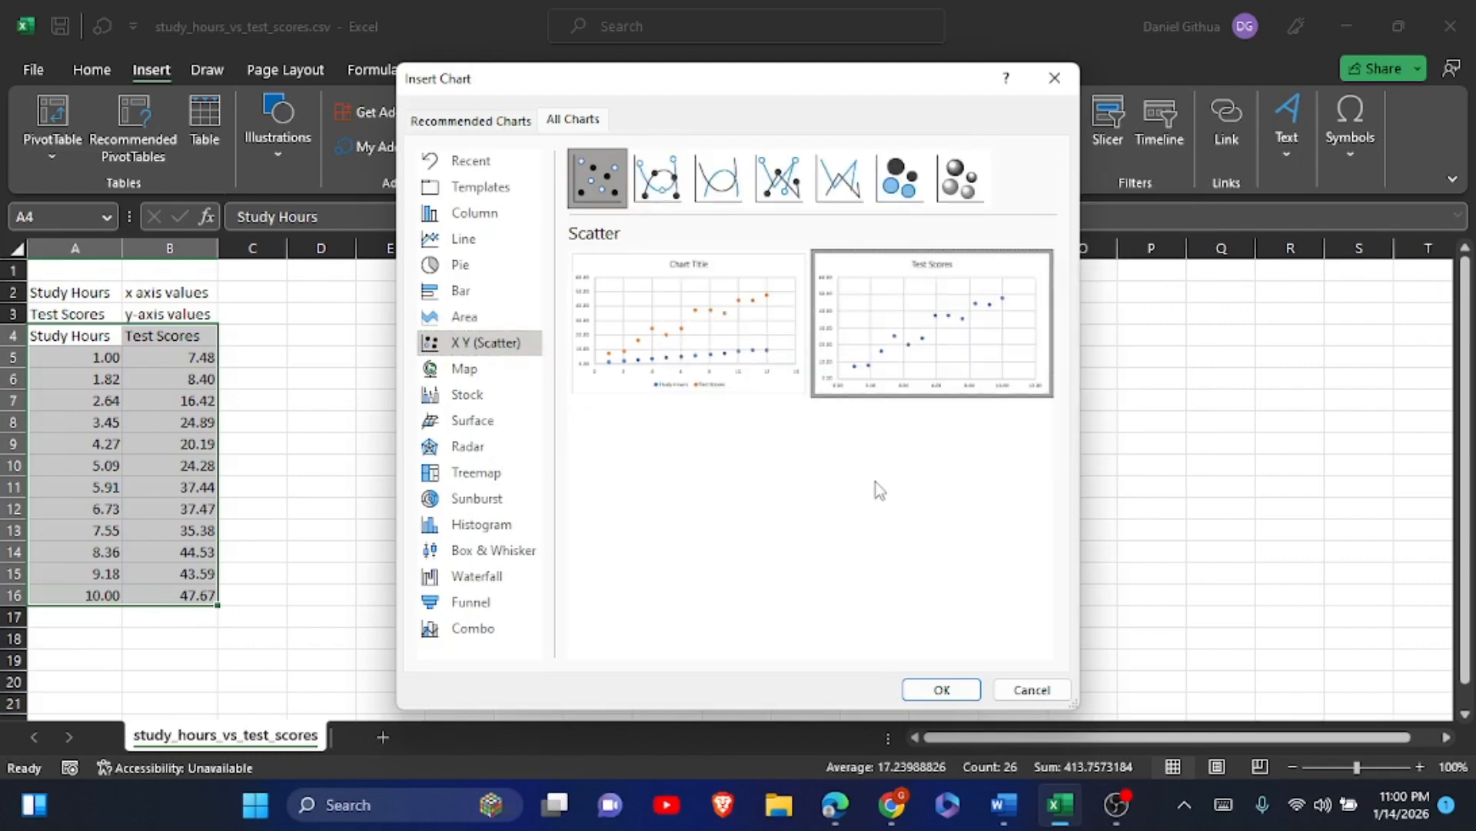
mouse_move(662, 334)
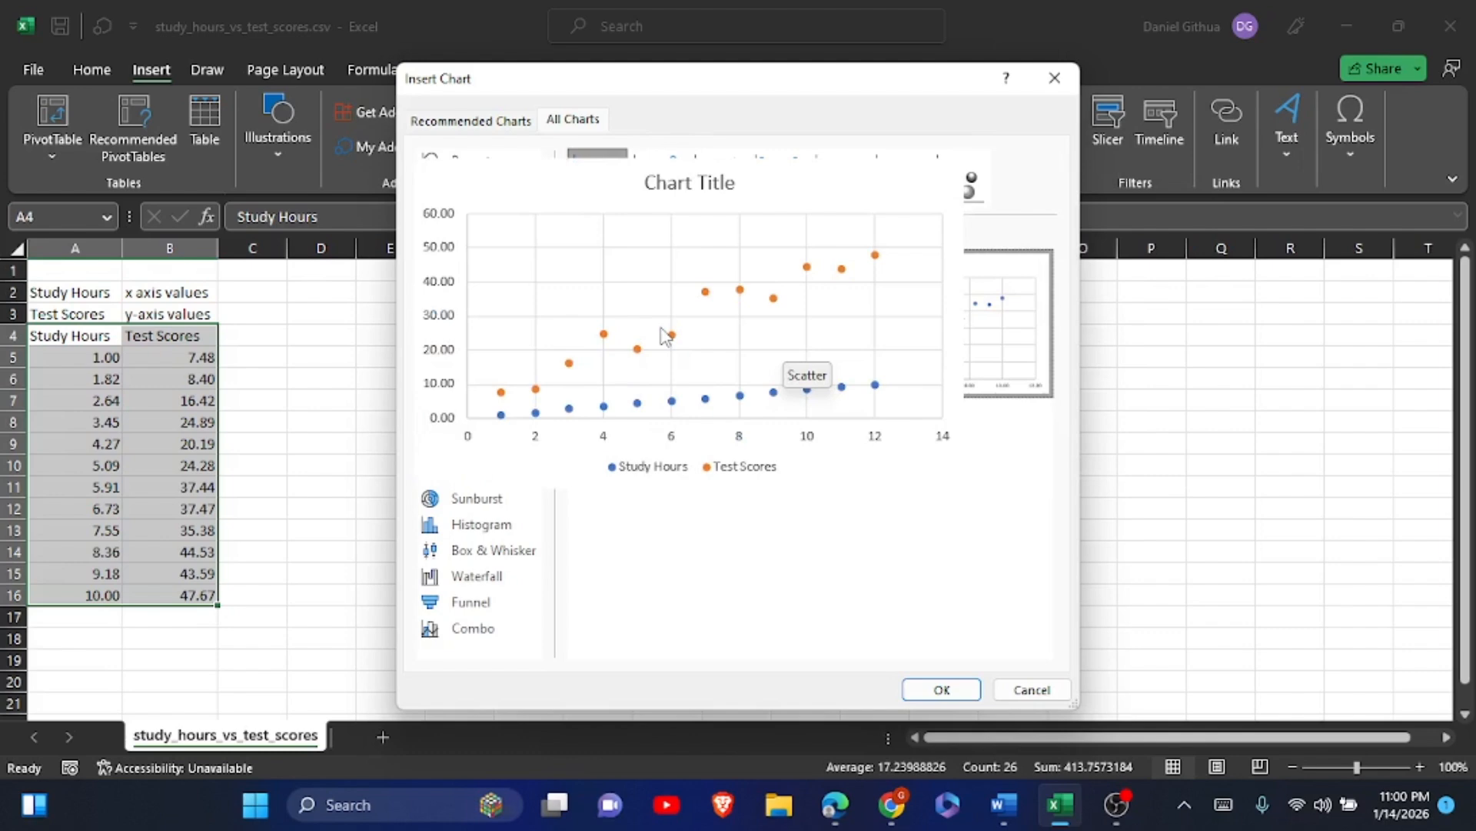
click(938, 690)
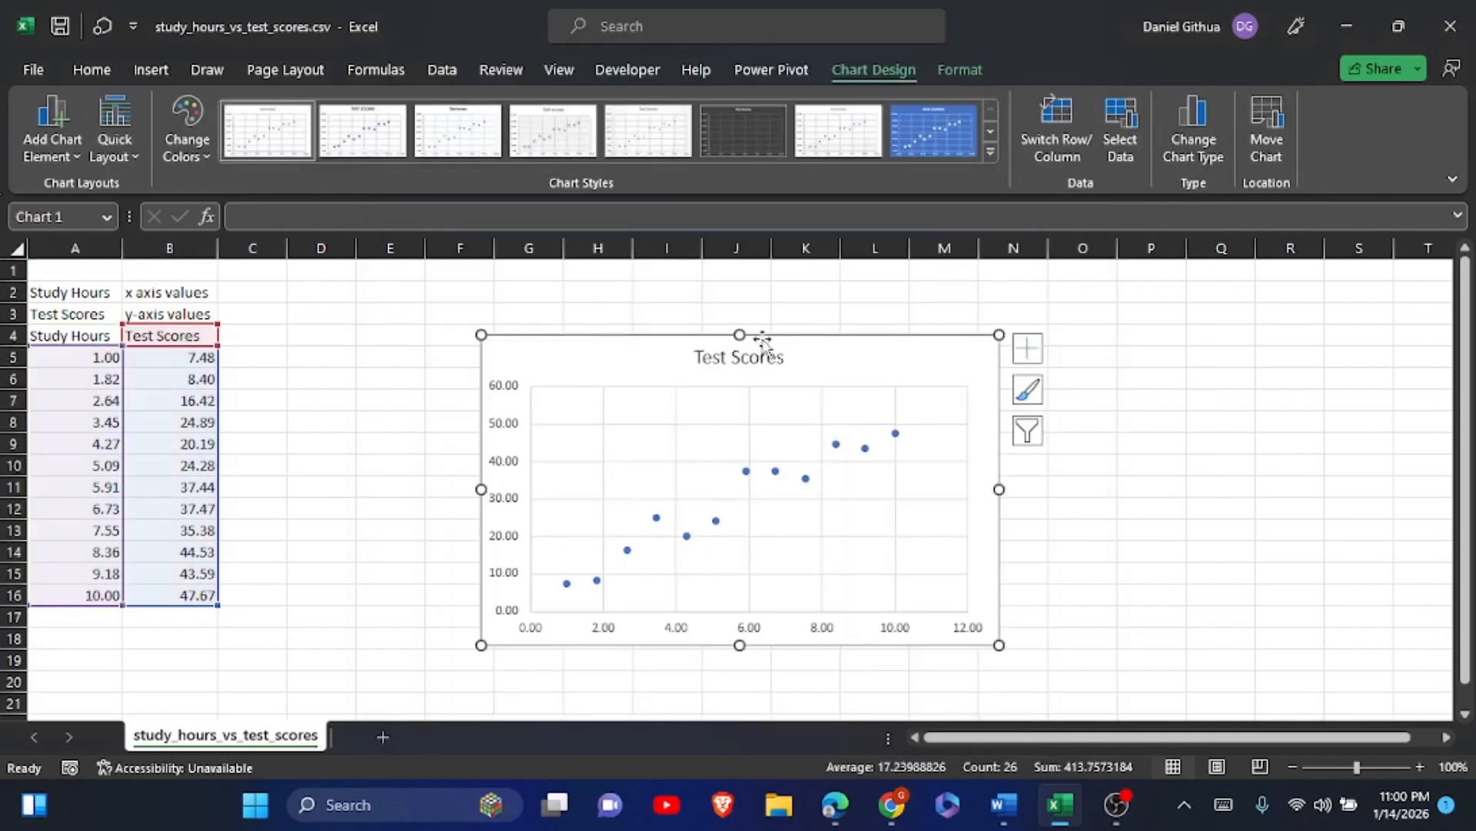
drag(774, 339, 786, 311)
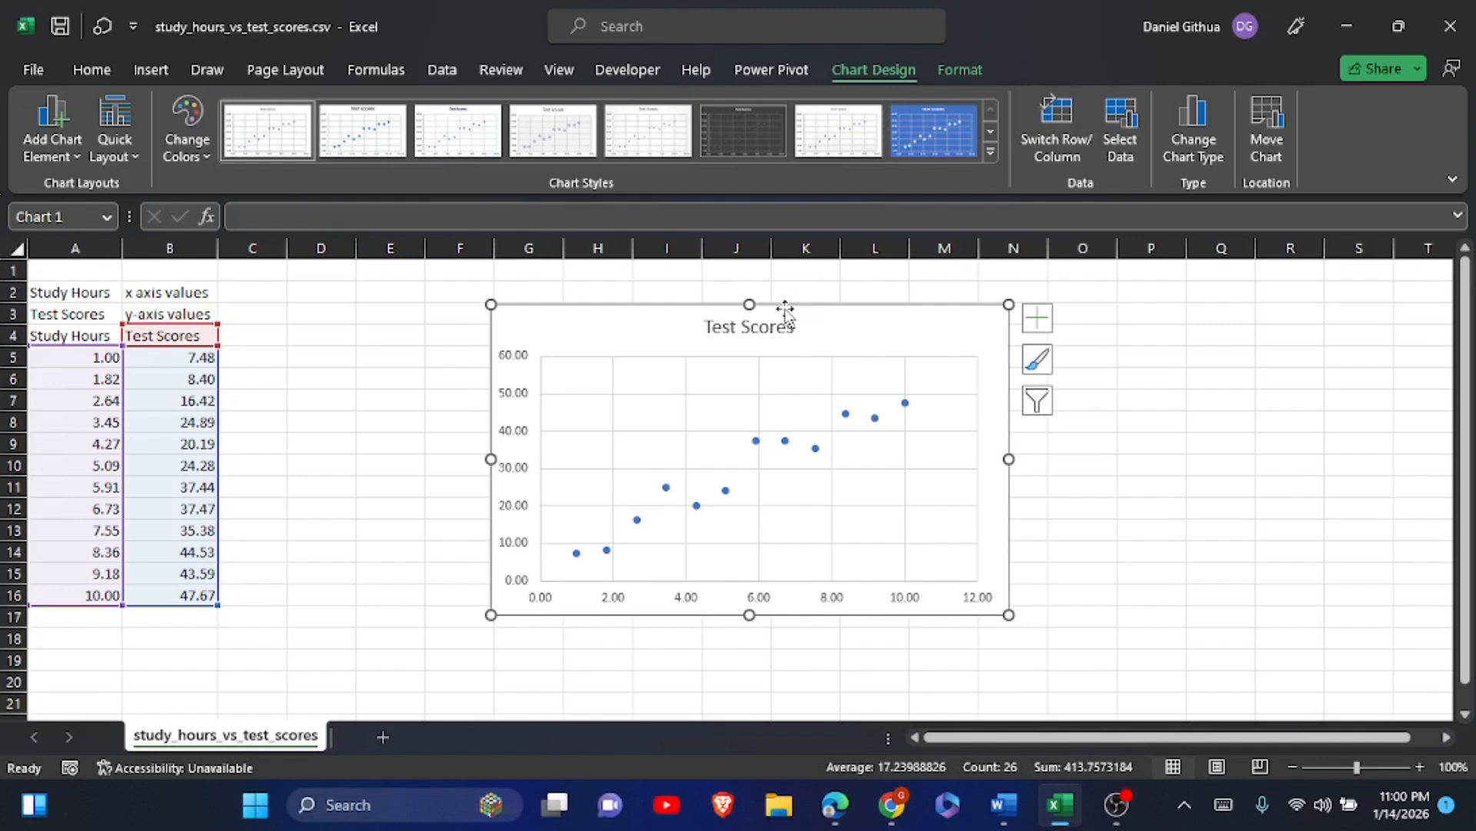
- Add axis titles to the scatter chart and set the vertical axis title to "Test Scores"
click(1038, 318)
click(1090, 366)
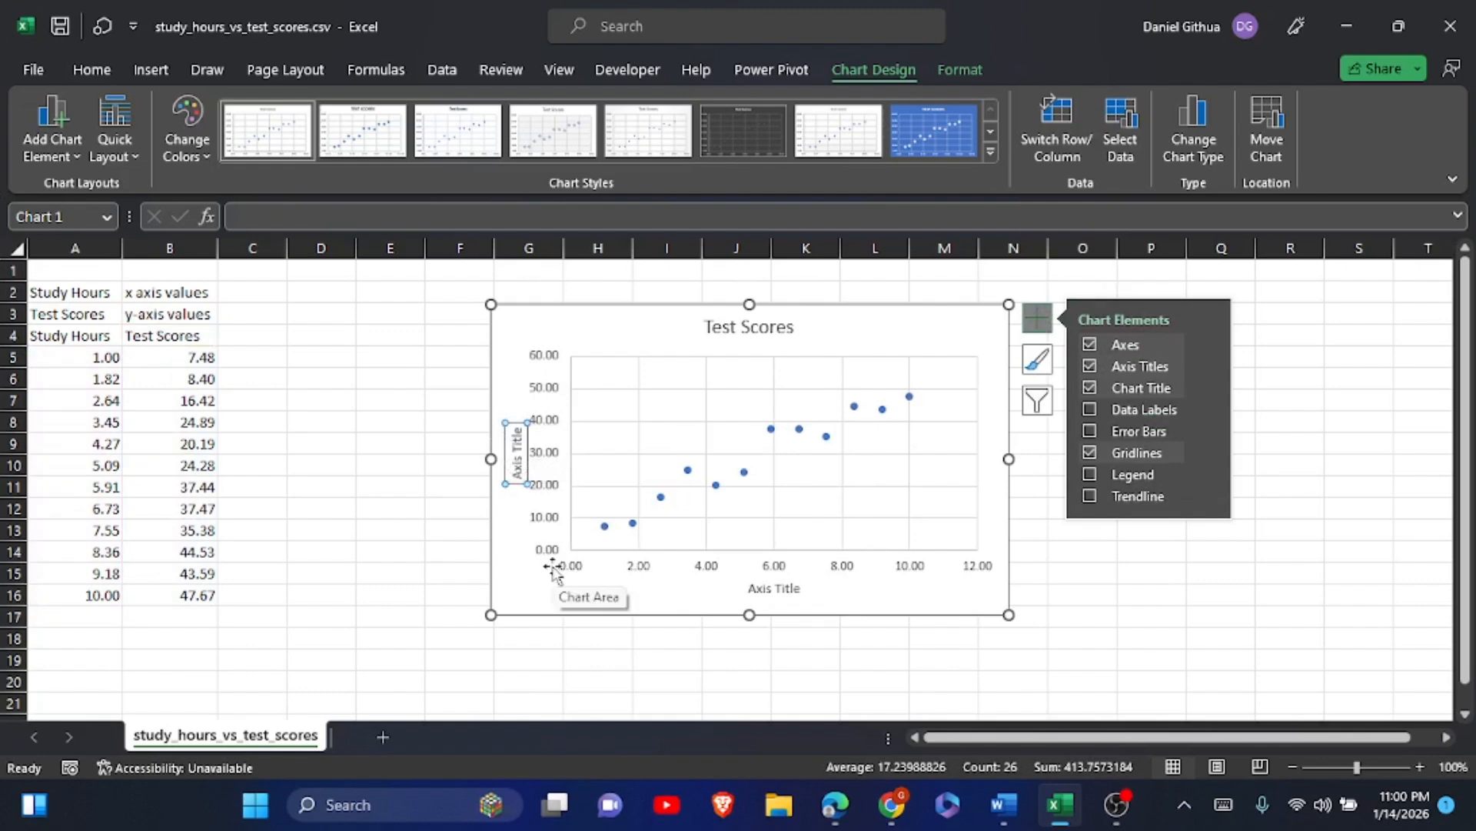
text(Tes)
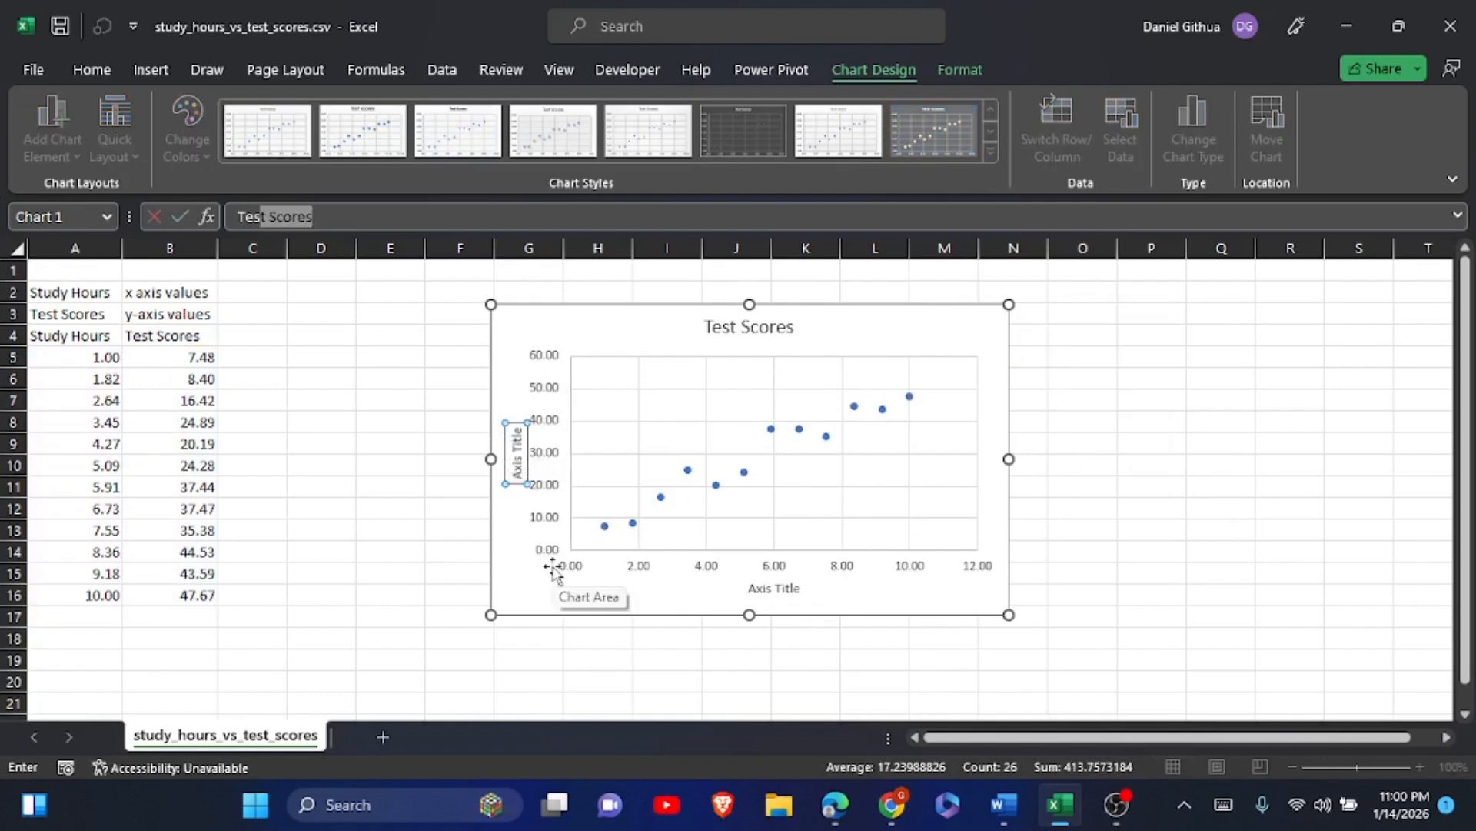
click(183, 217)
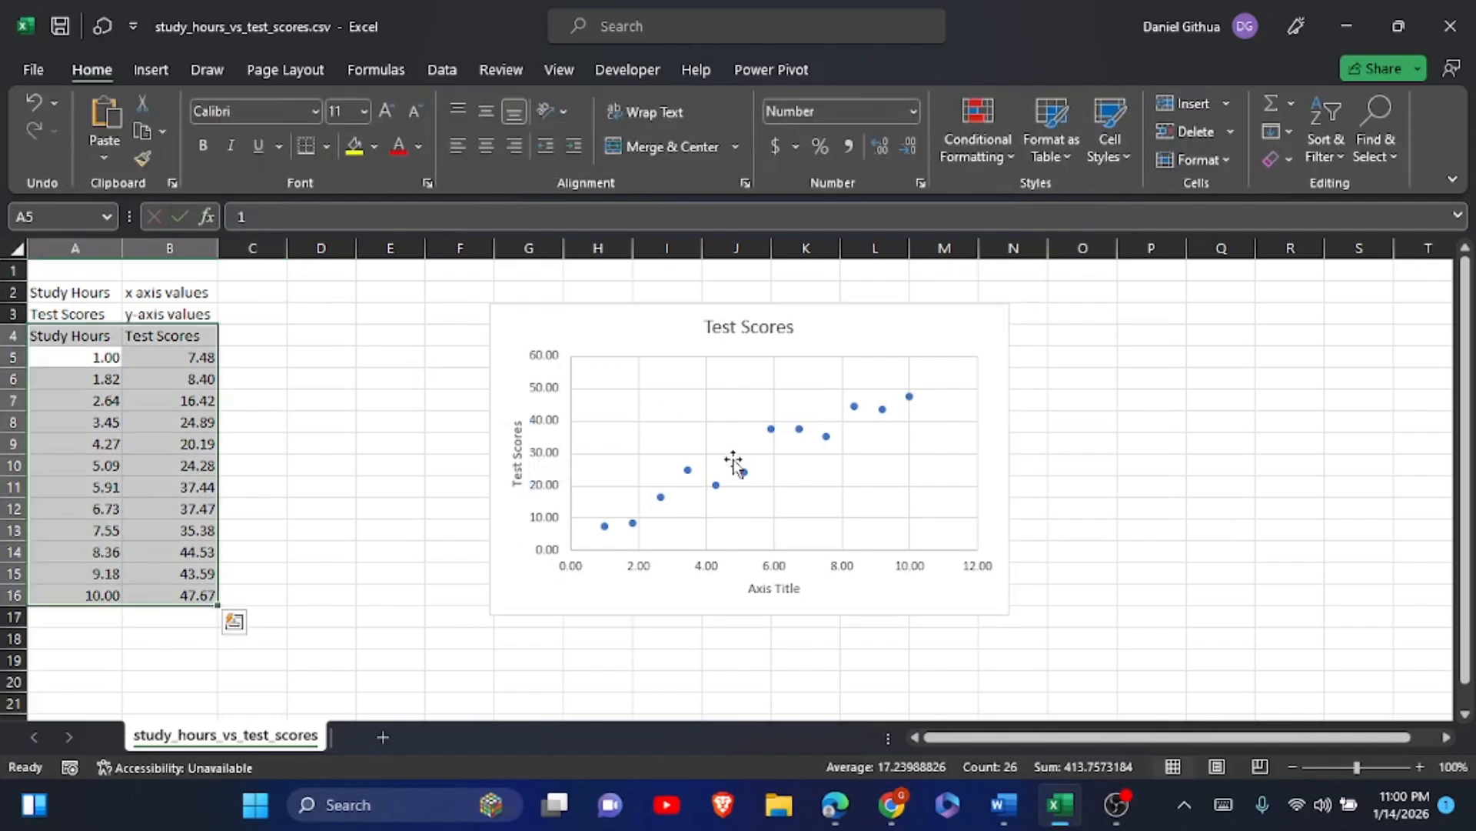
- Set the scatter chart's horizontal axis title to "Study Hours"
click(779, 587)
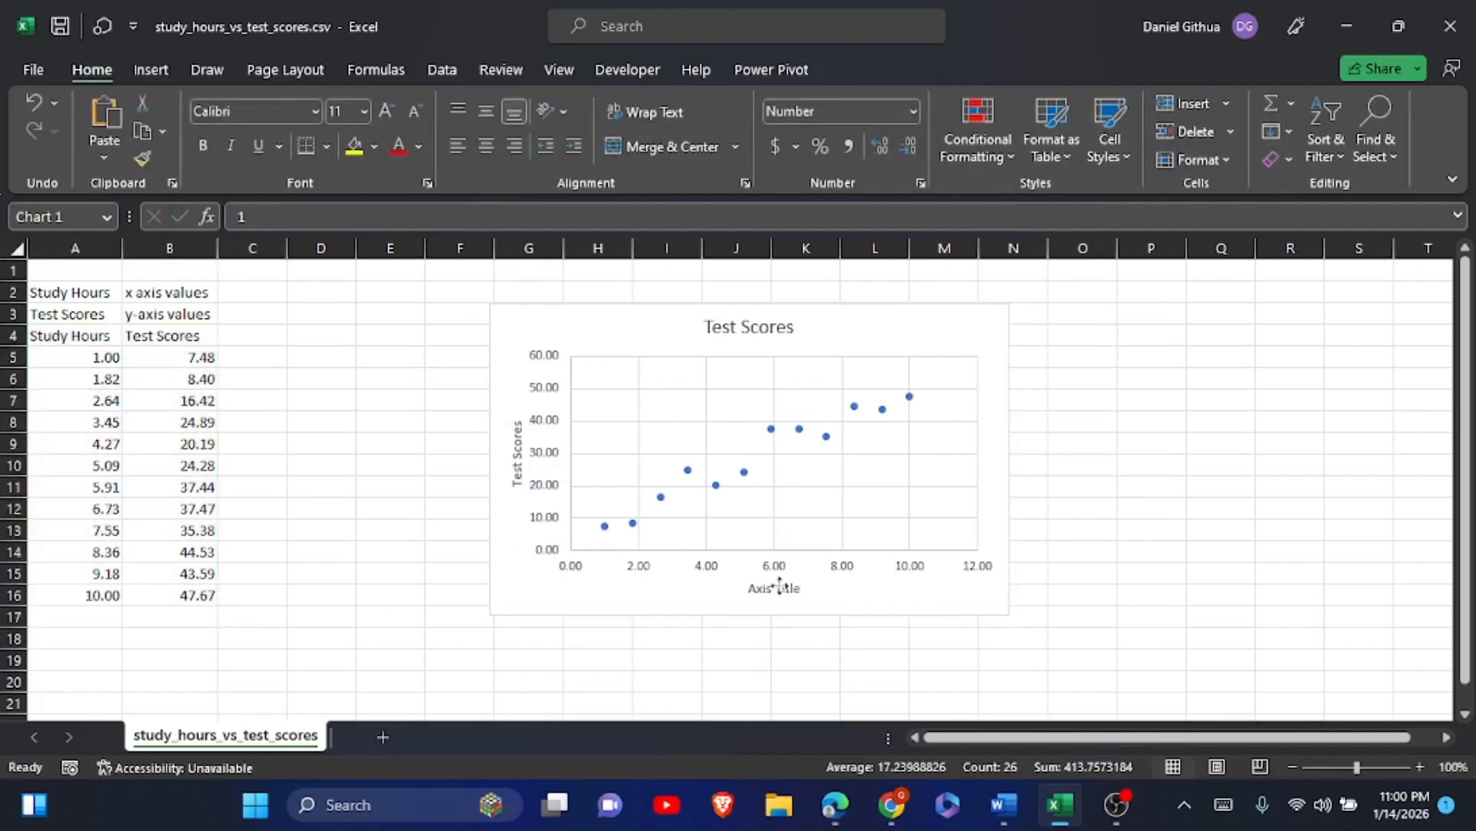
click(303, 214)
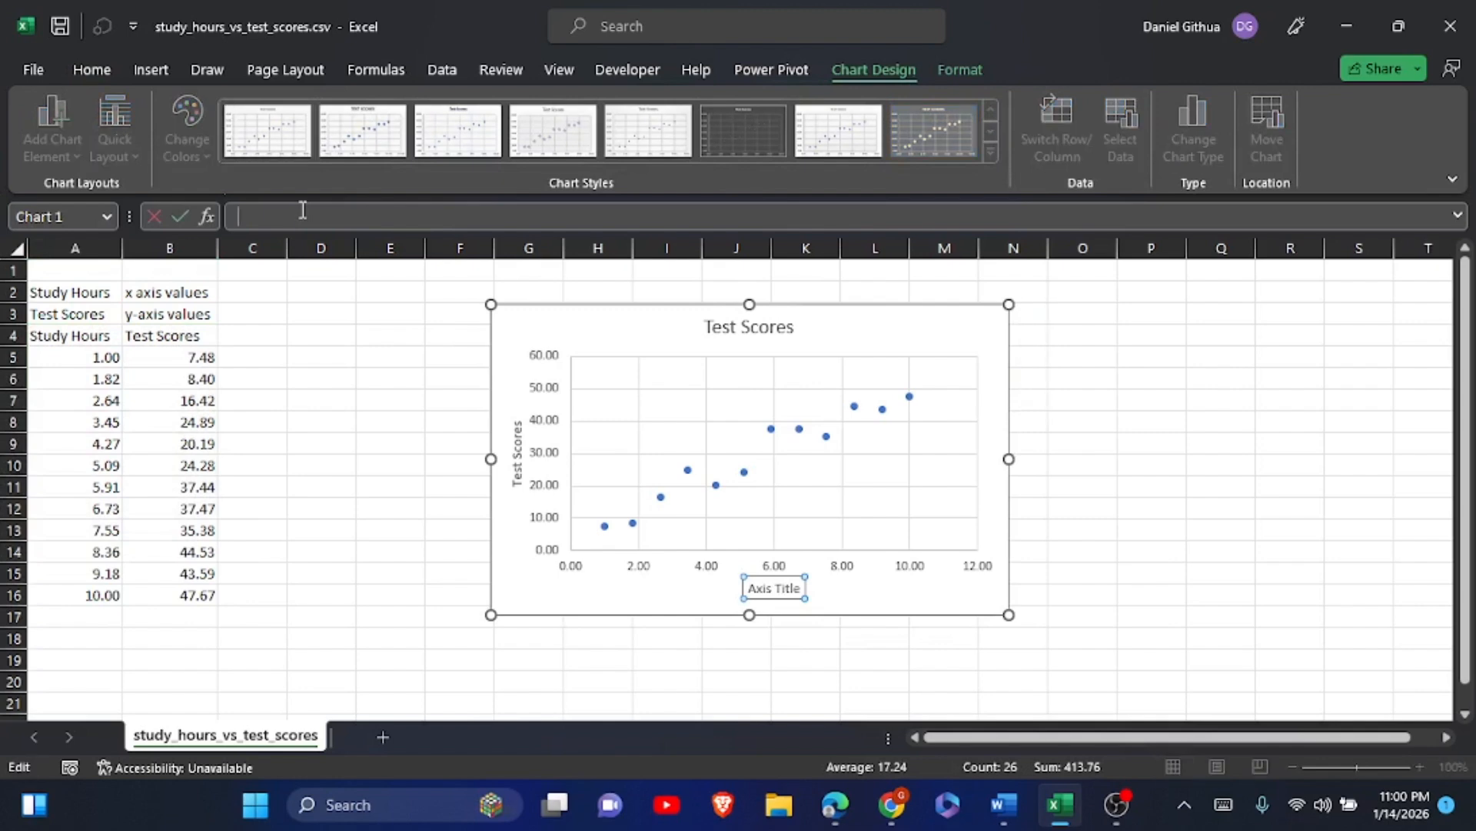
text(S)
click(179, 216)
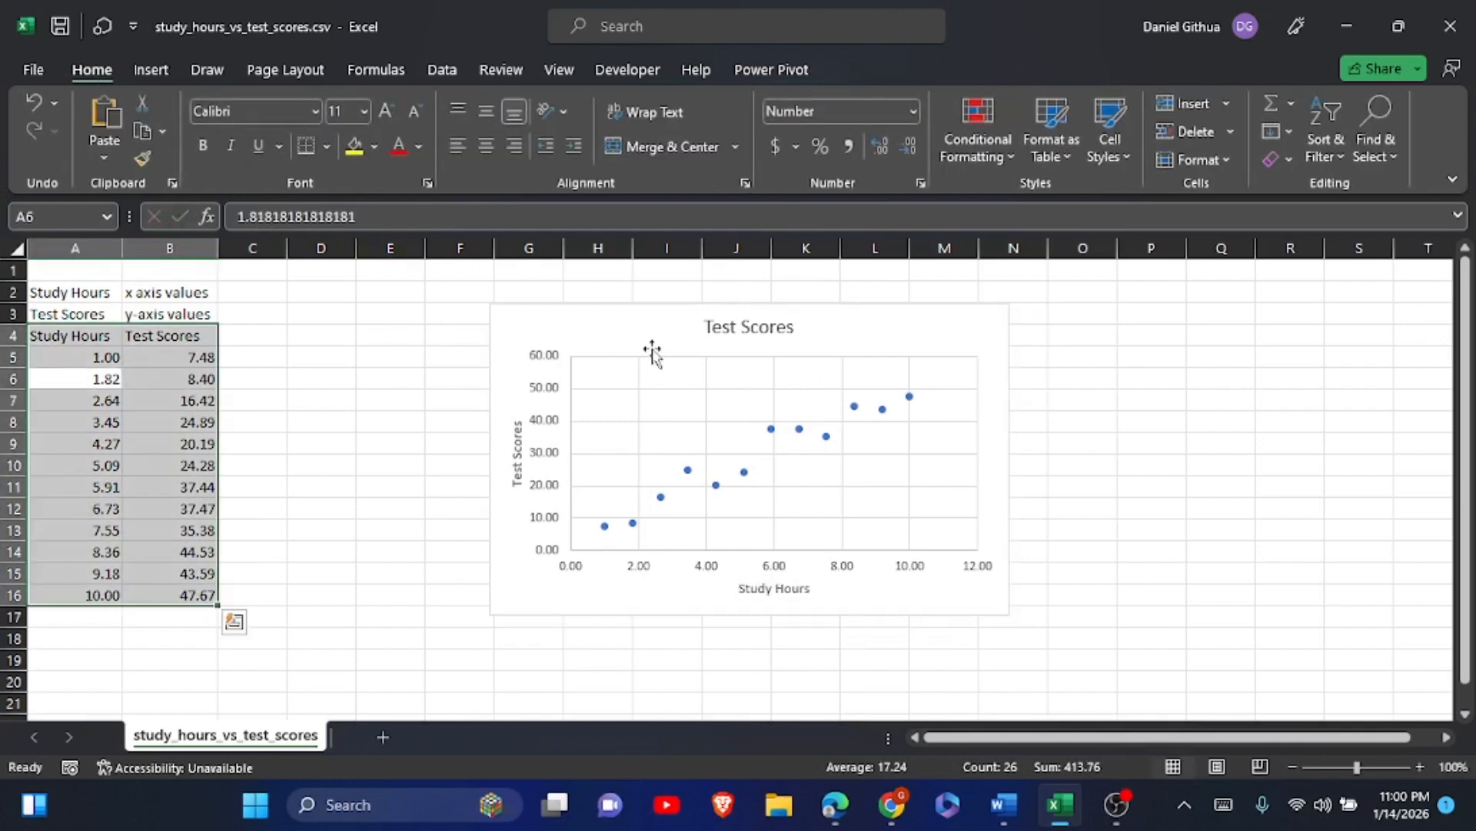
- Change the chart title to "Test Scores Vs Study Hours", with a capital H in Hours
click(779, 327)
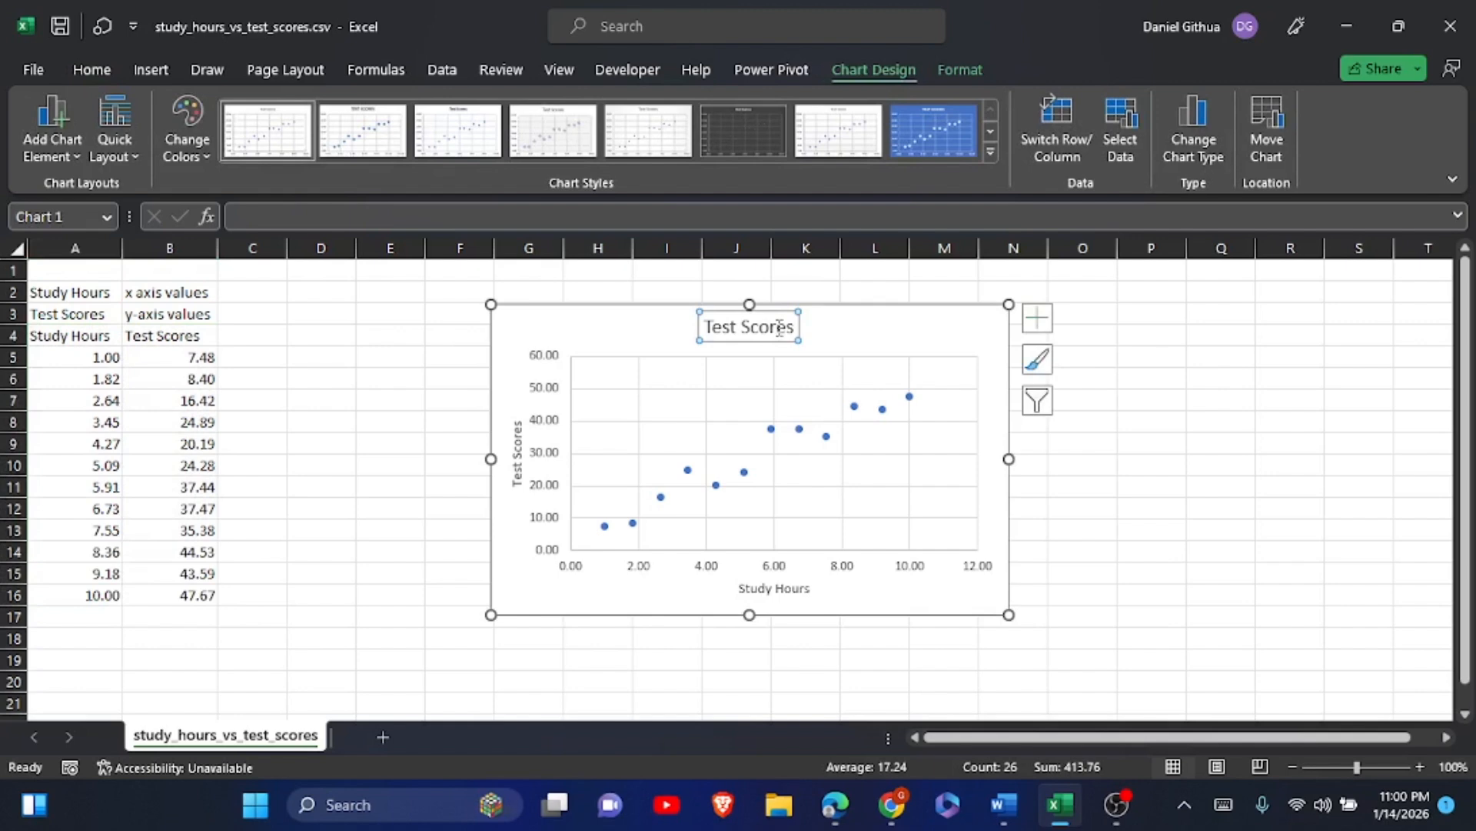
click(729, 327)
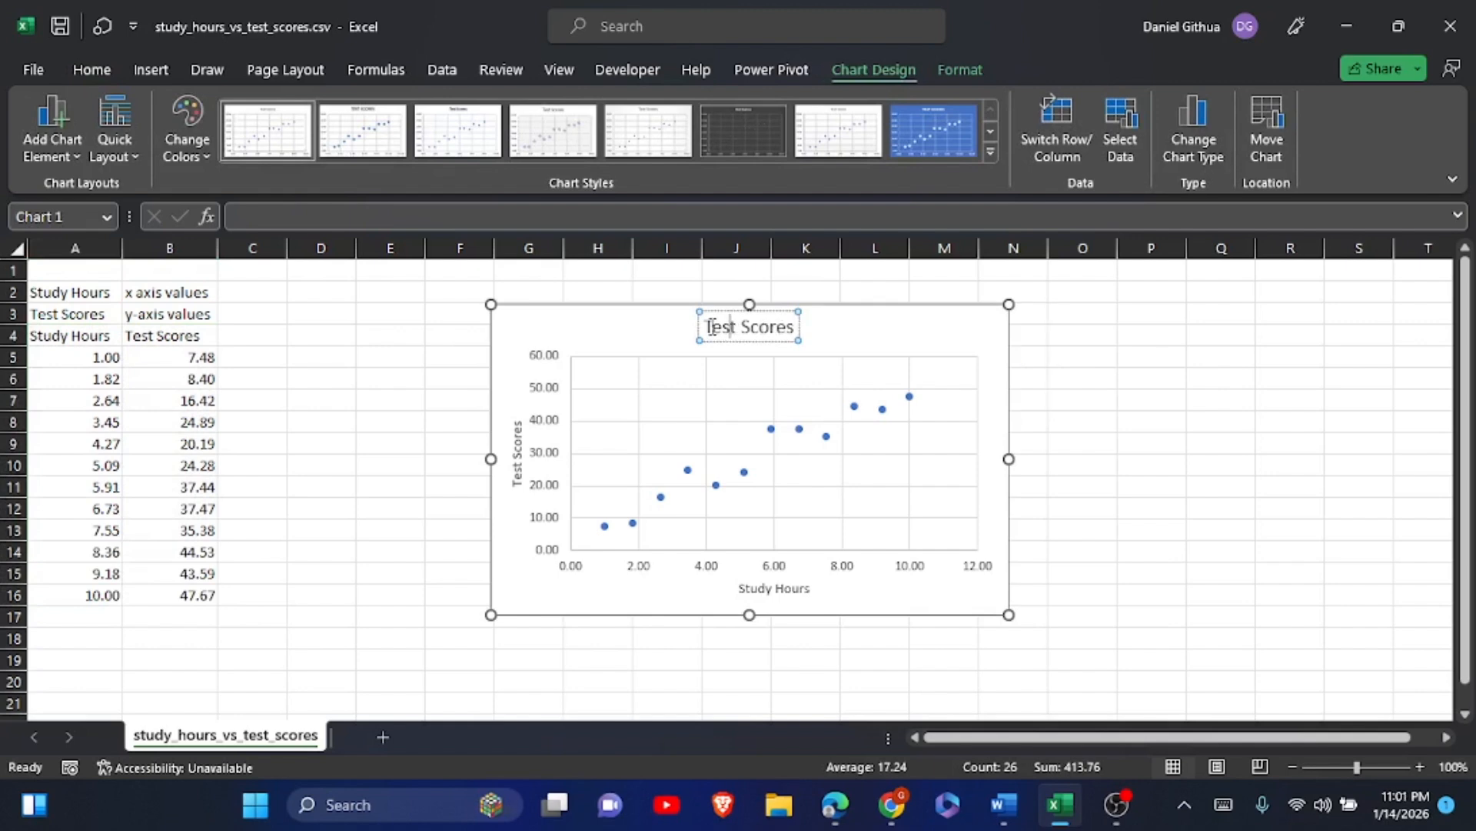
double_click(789, 323)
click(796, 326)
text(Vs)
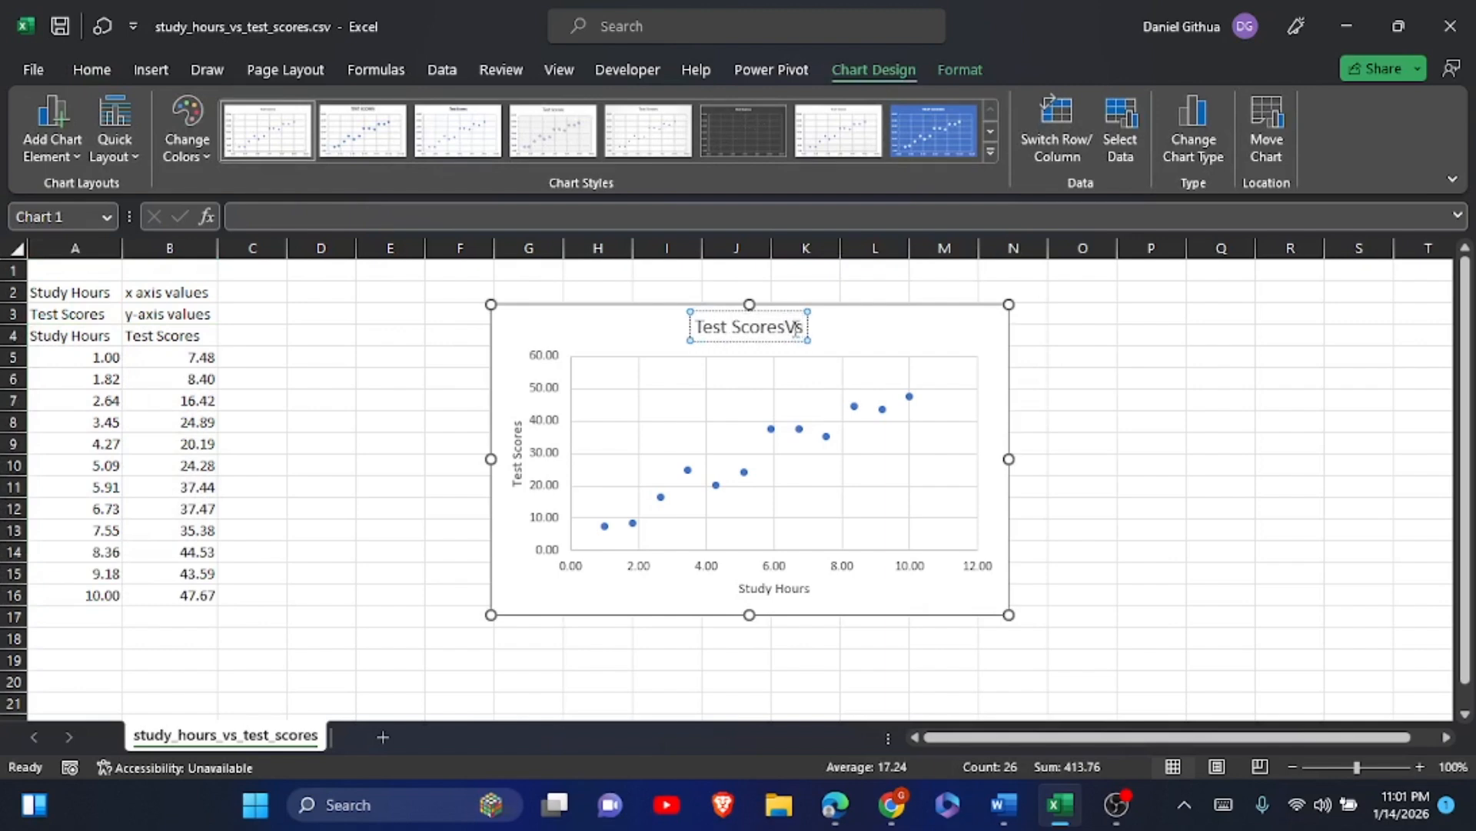
key(Left)
key(Left)
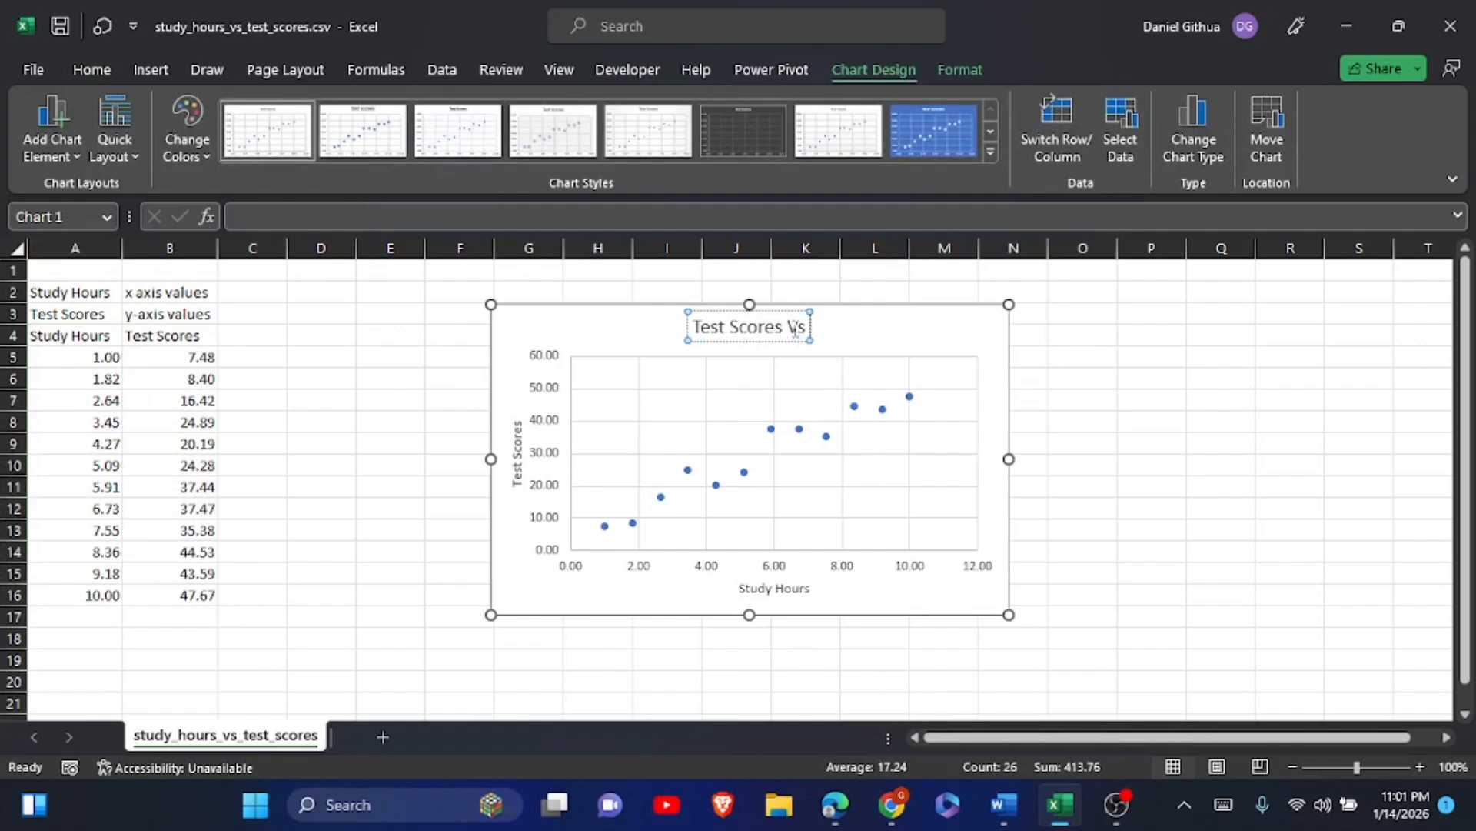
text(Stud)
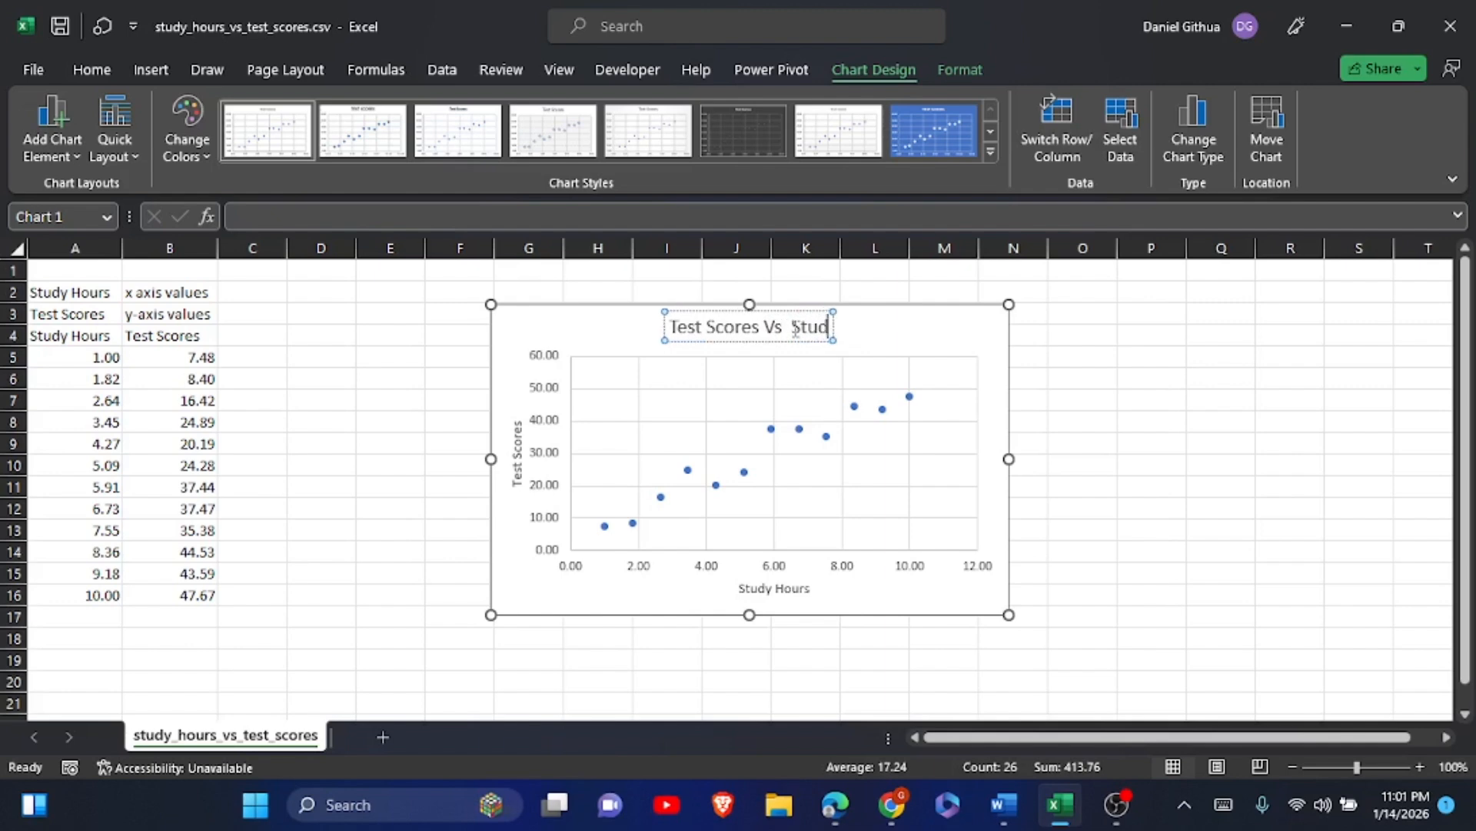
text(y ho)
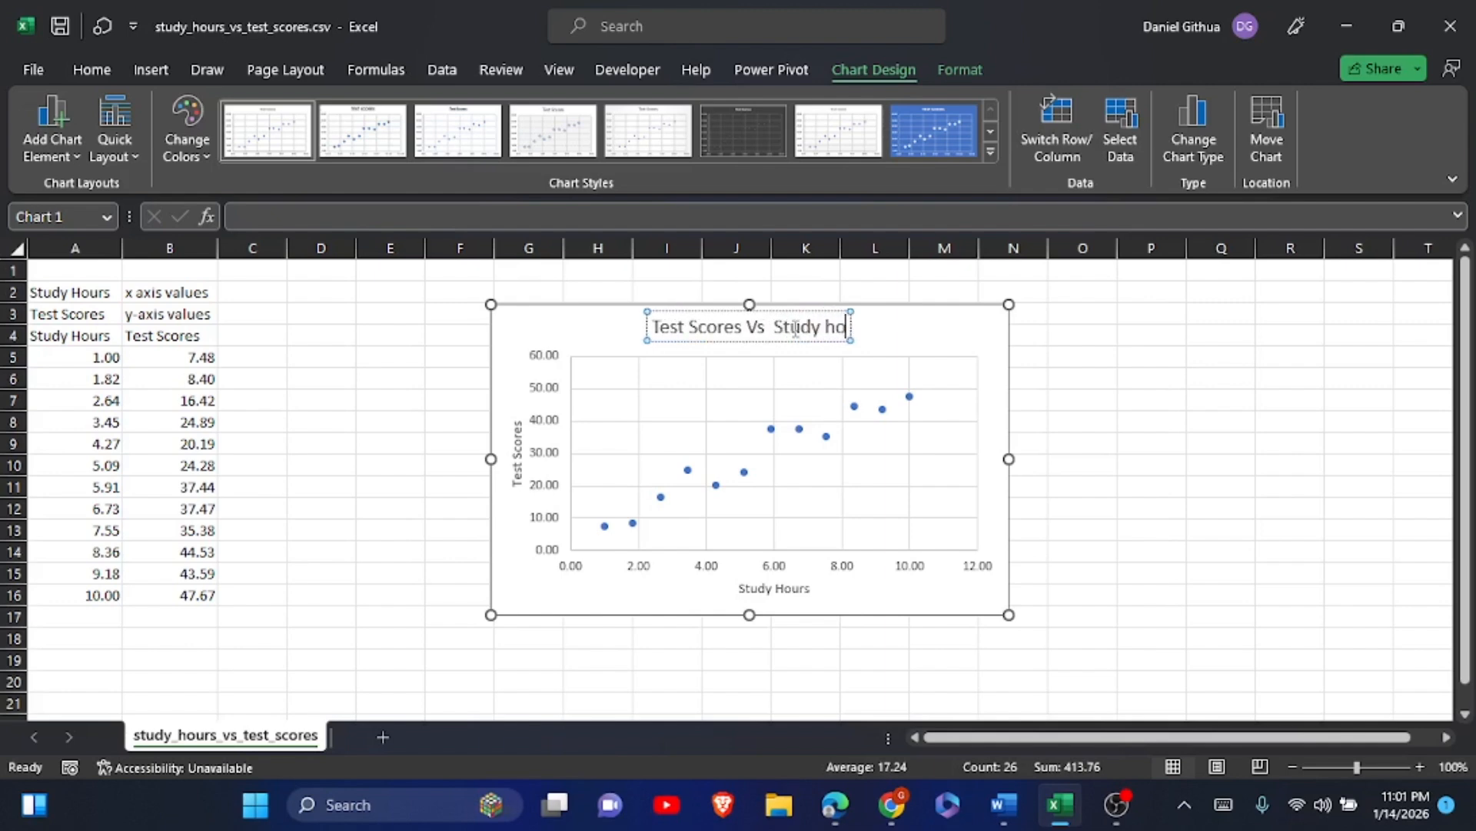
text(urs)
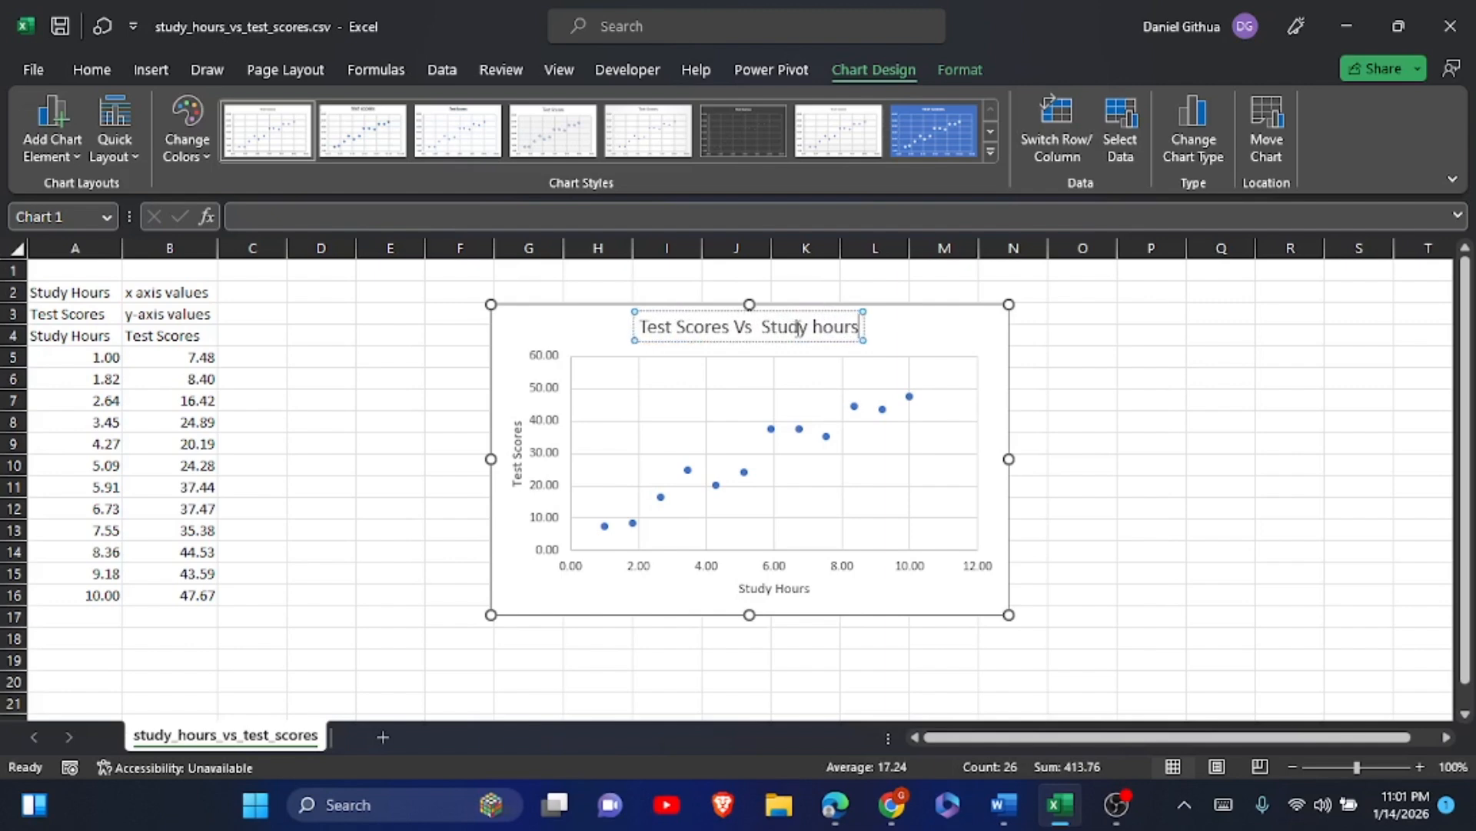
drag(821, 327, 814, 326)
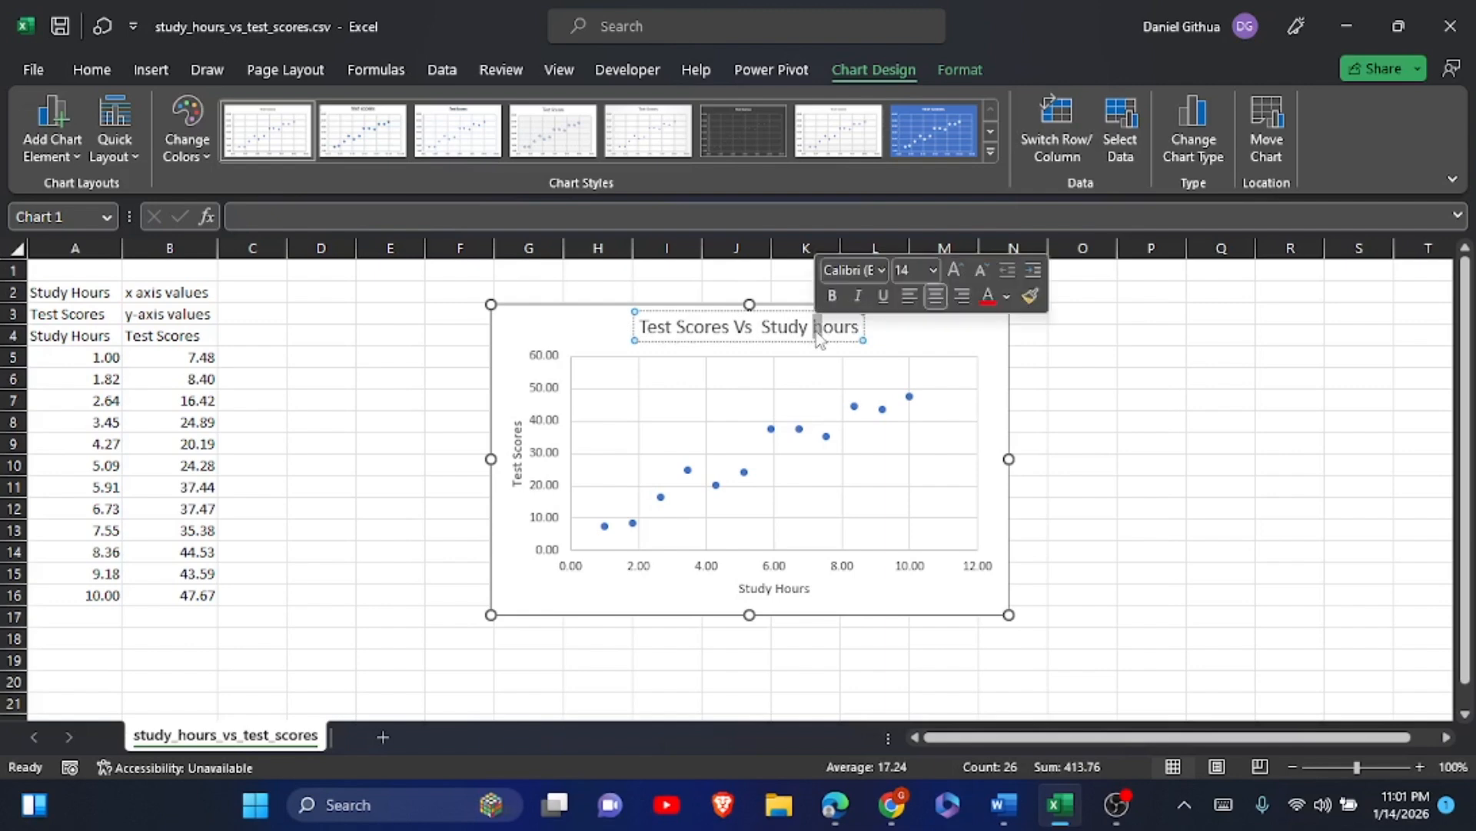
text(H)
click(1079, 359)
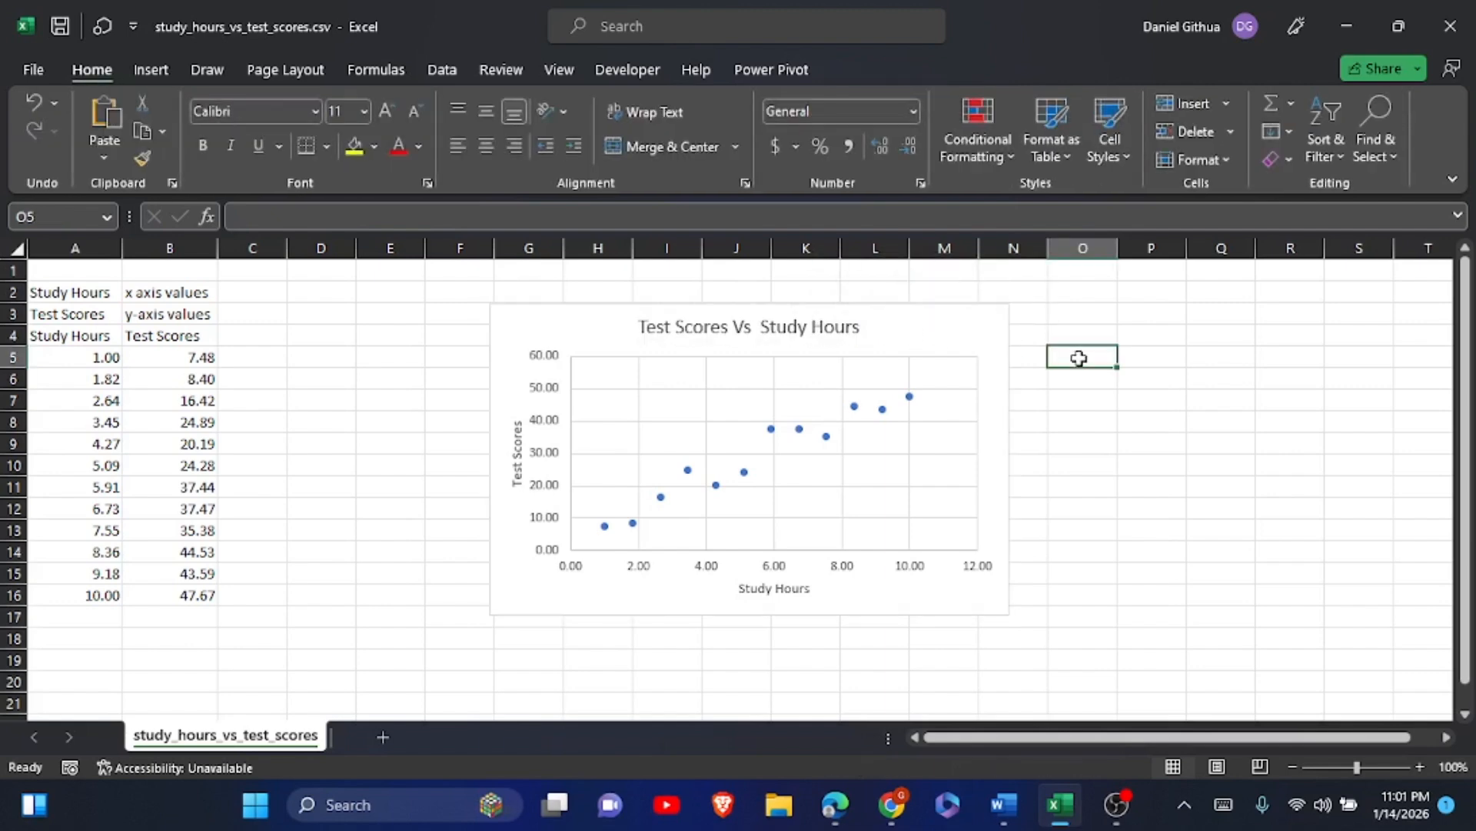
- Format all text in the scatter chart as Times New Roman at size 12
click(943, 313)
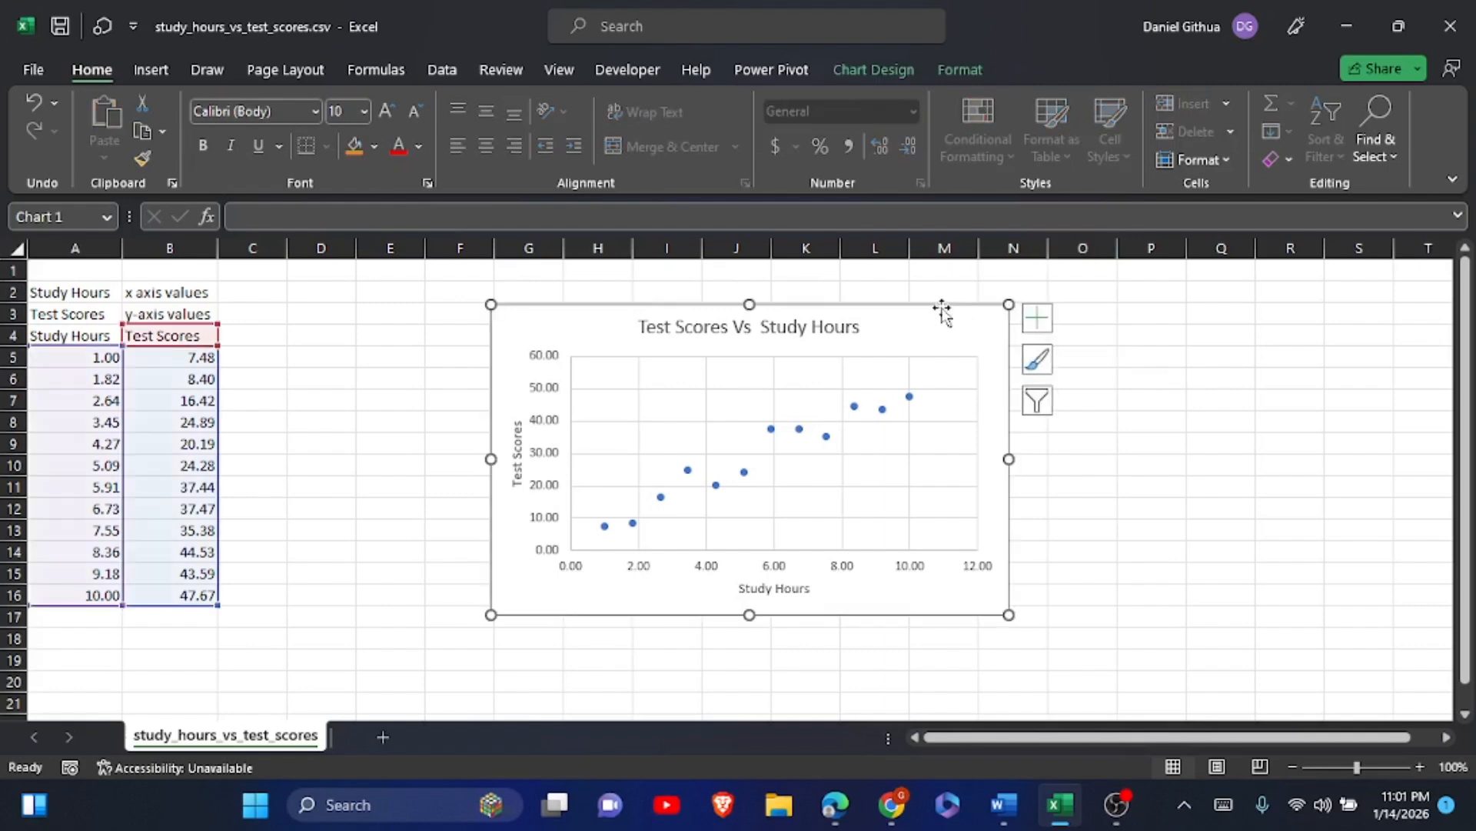
click(389, 110)
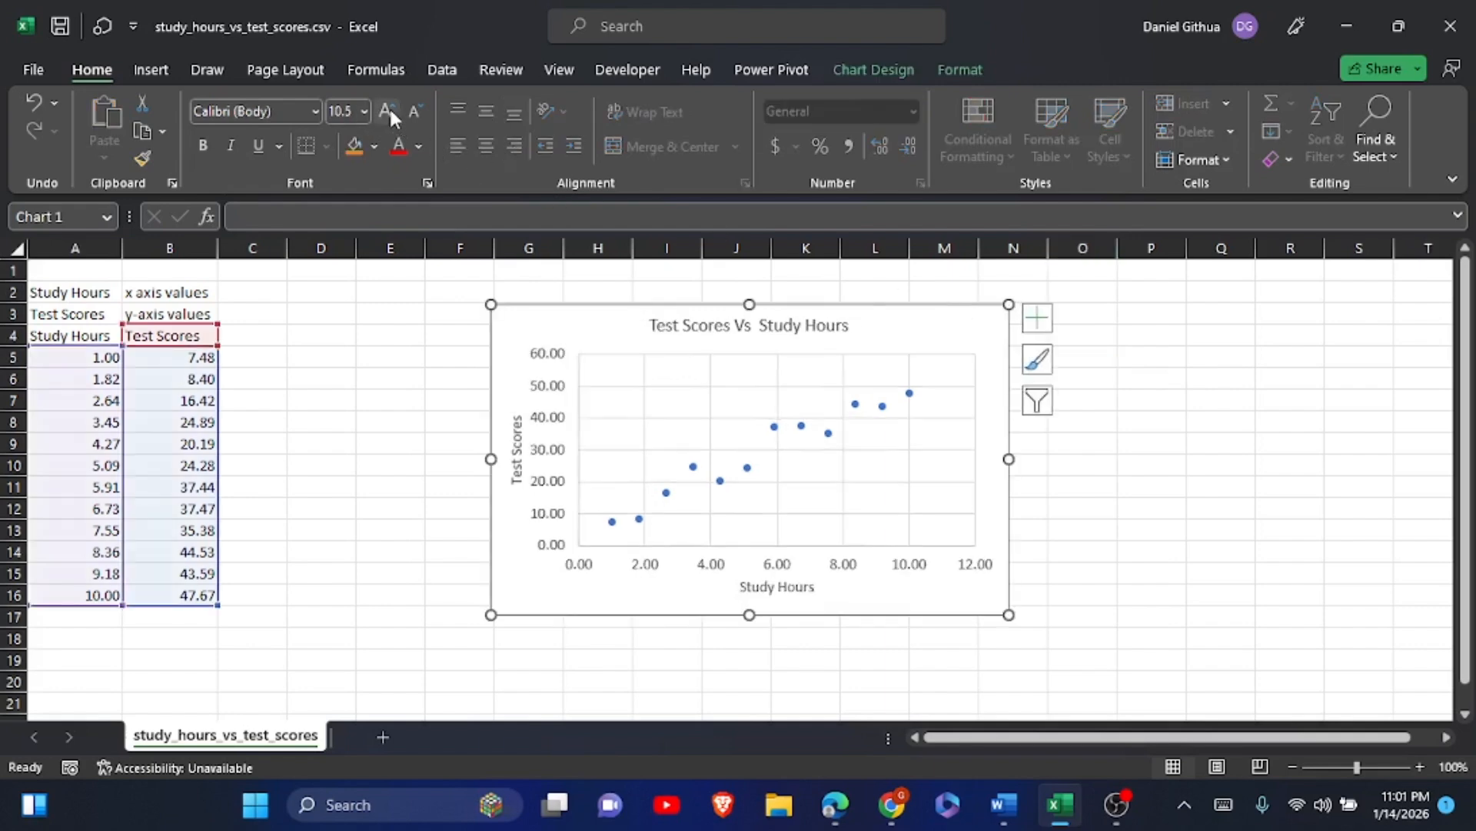
click(389, 110)
click(389, 110)
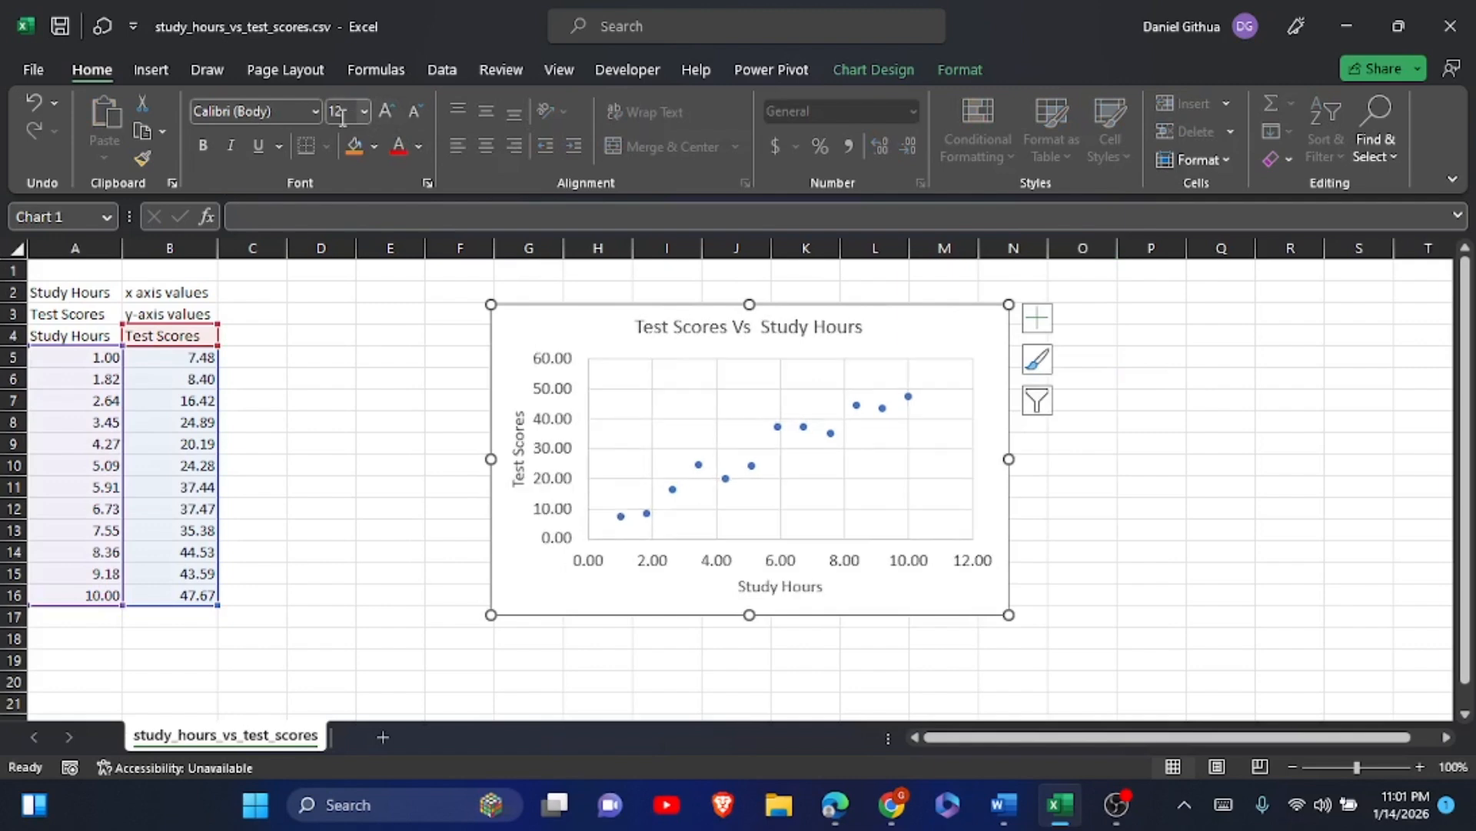
click(316, 111)
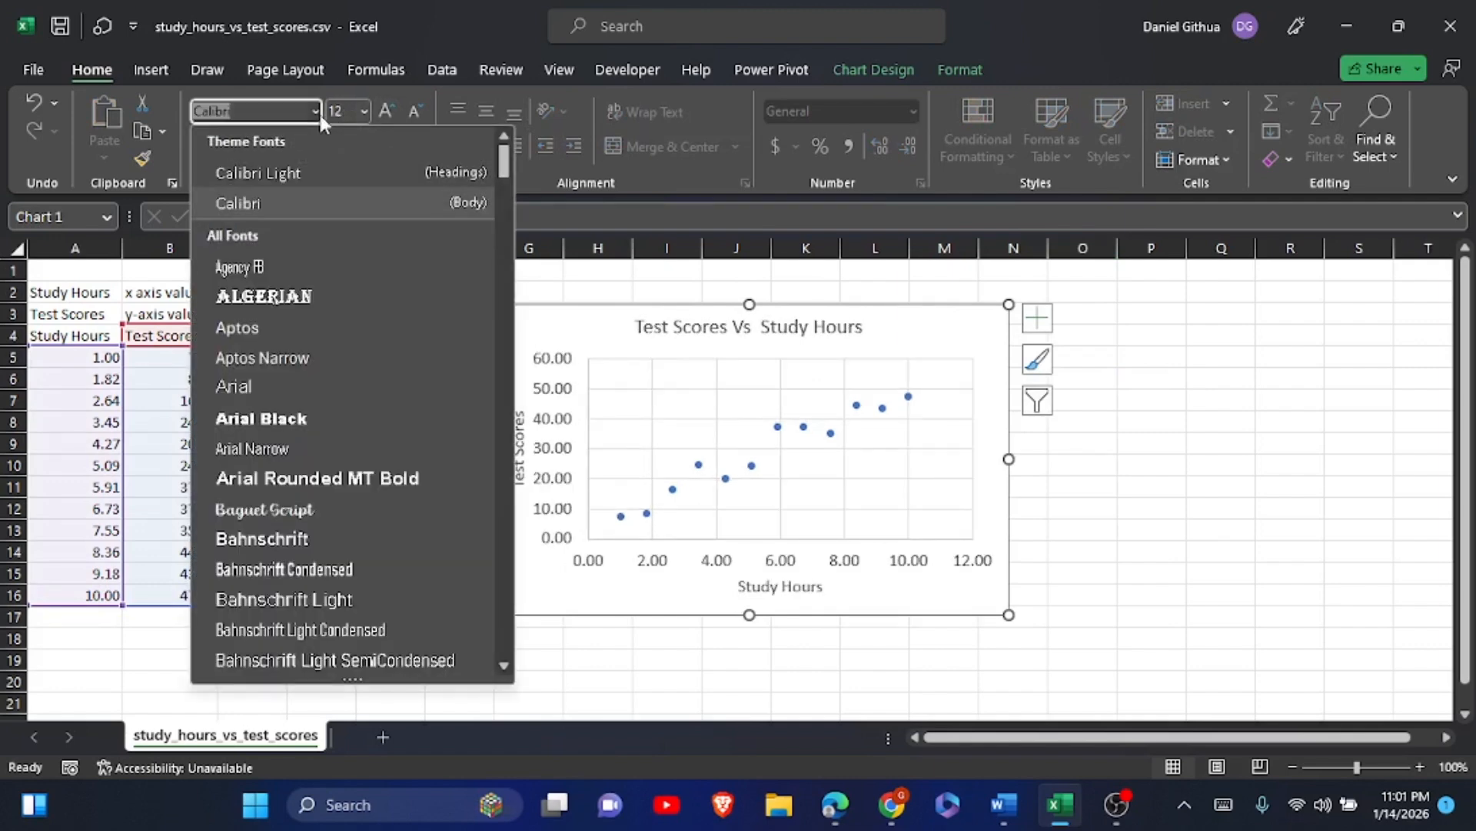
text(t)
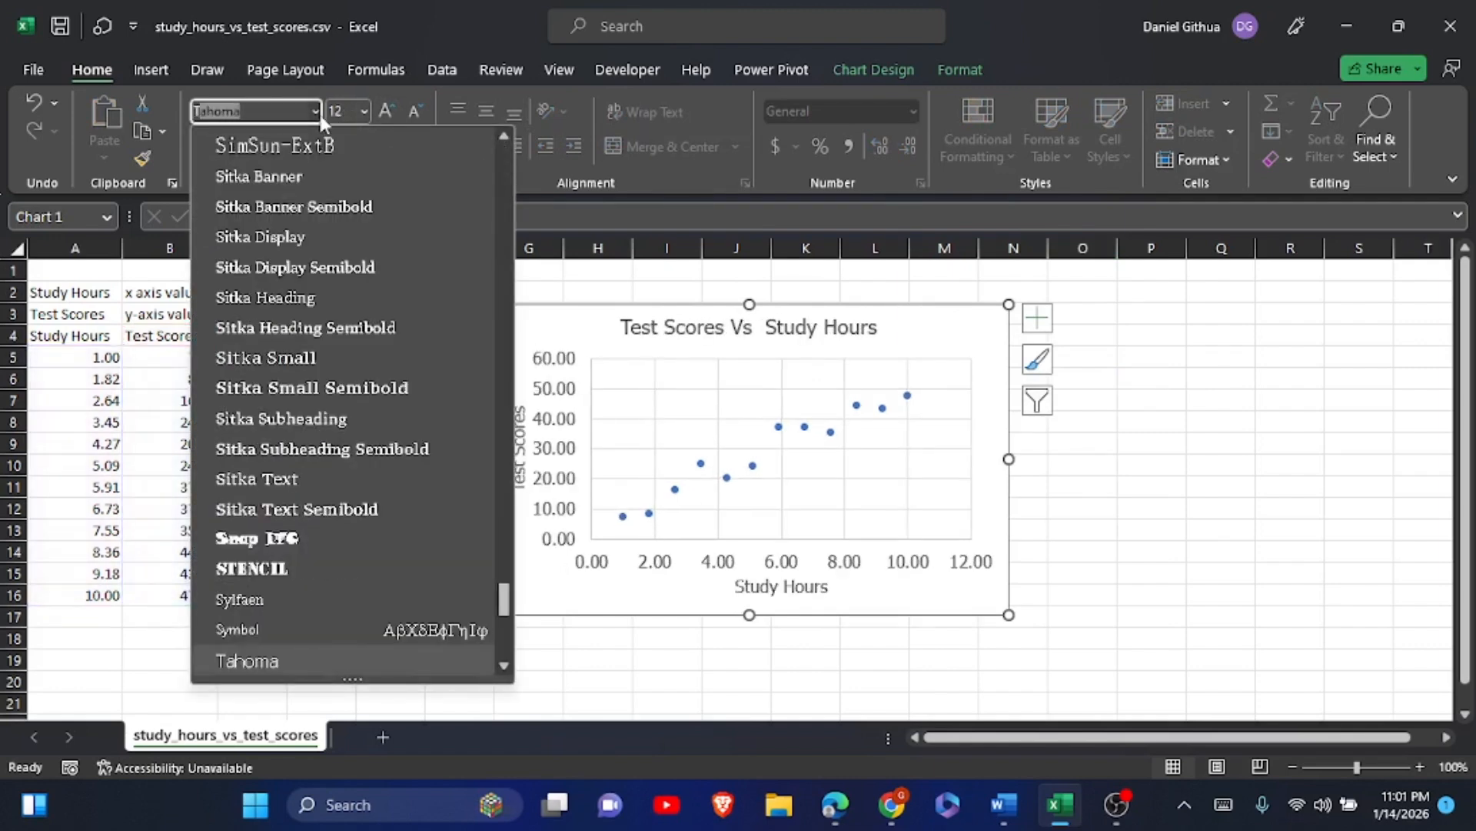
text(imes New R)
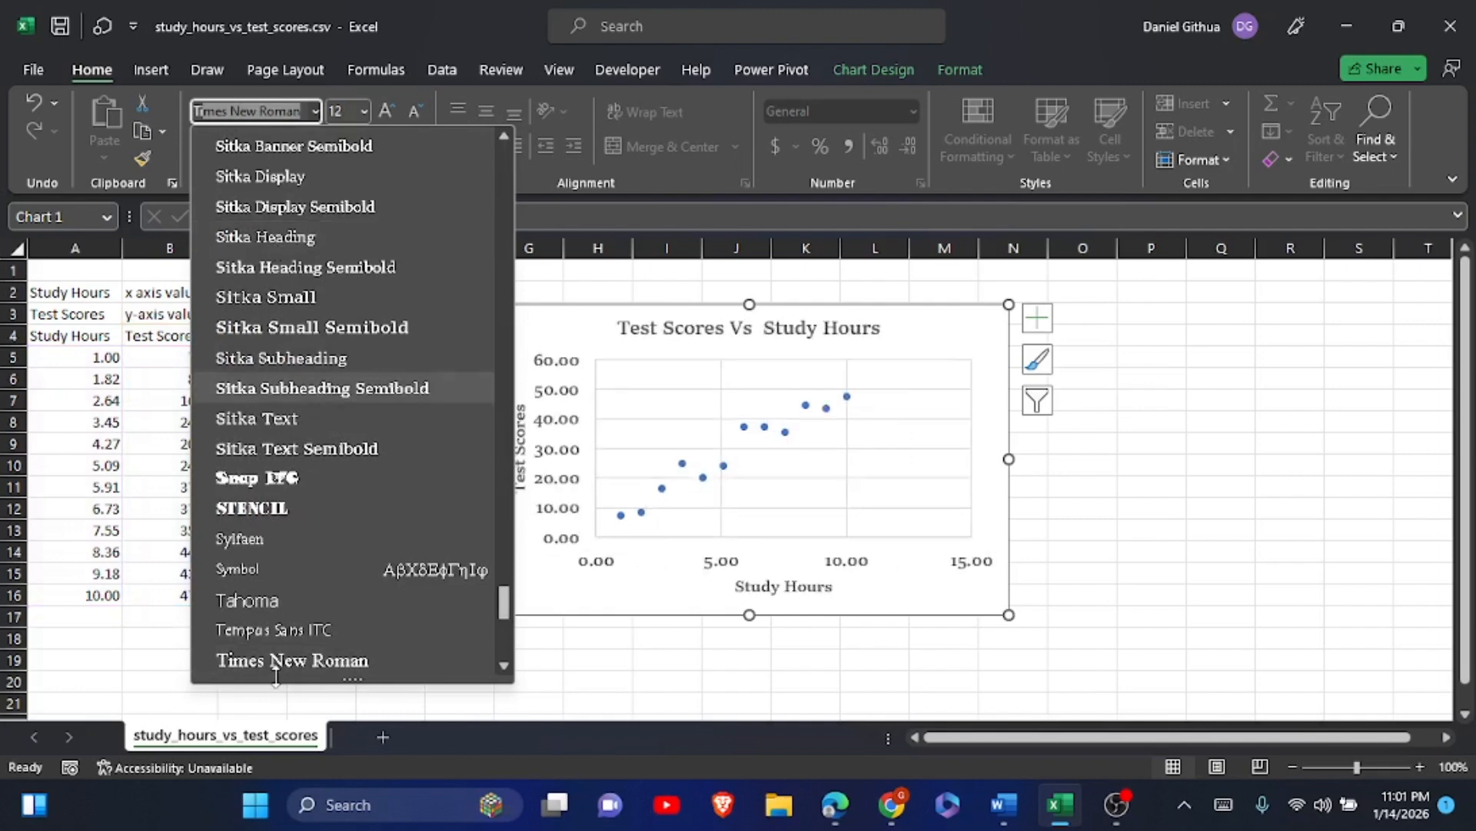
click(302, 663)
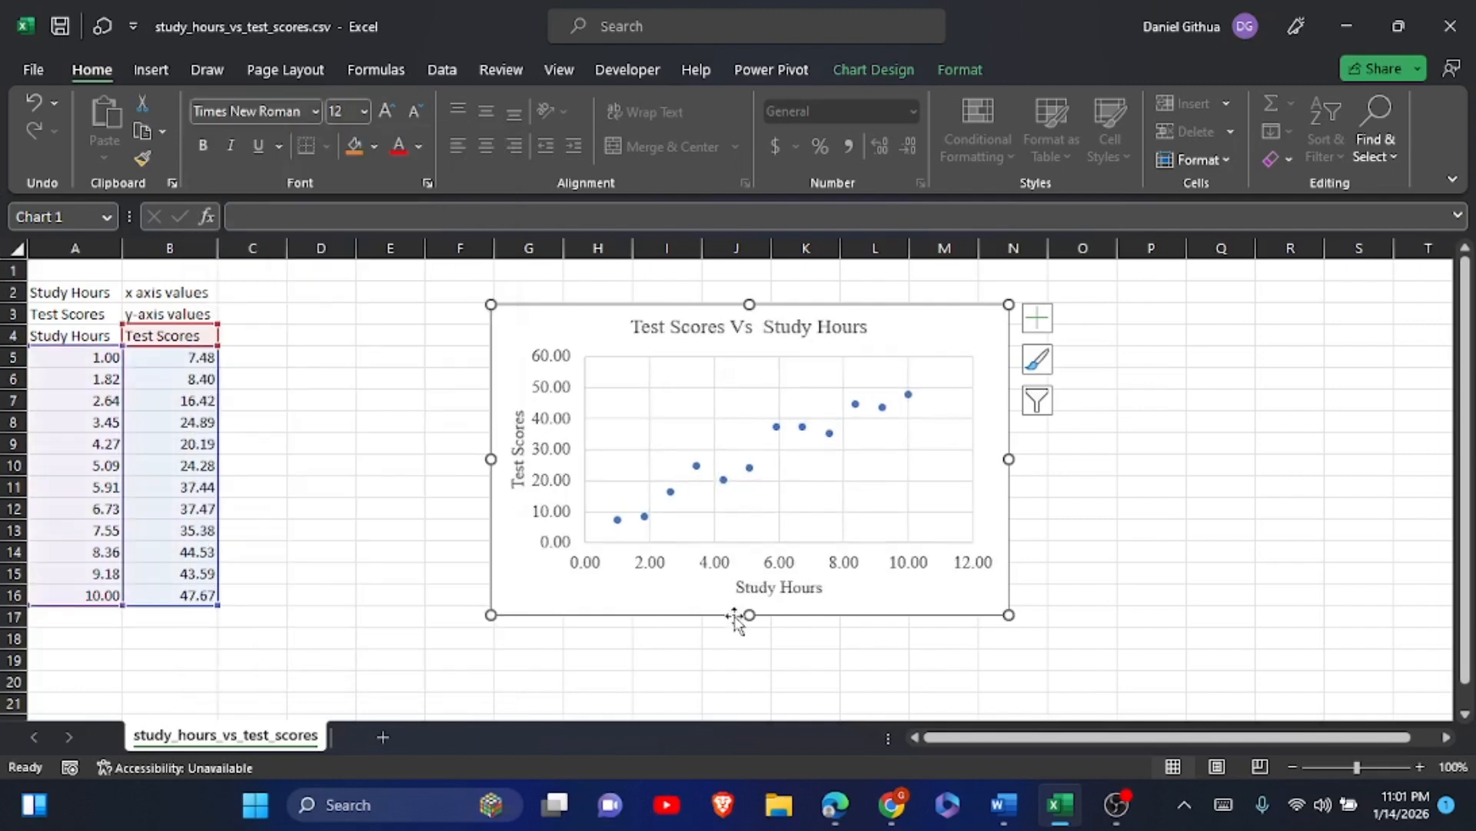
- Enlarge the scatter chart on all four sides so it covers about F2 to O20
drag(746, 615, 760, 688)
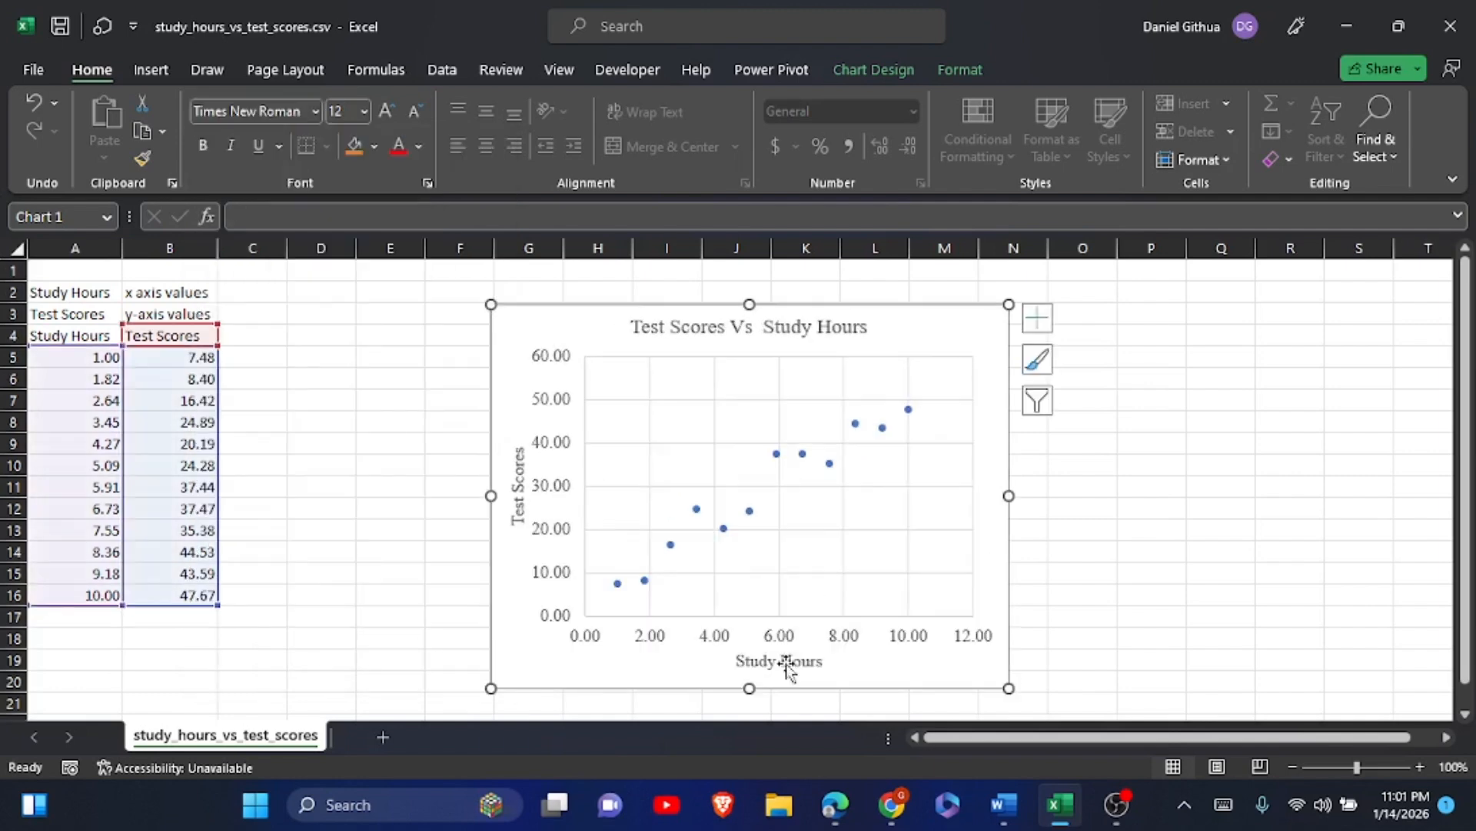
drag(1005, 495, 1122, 495)
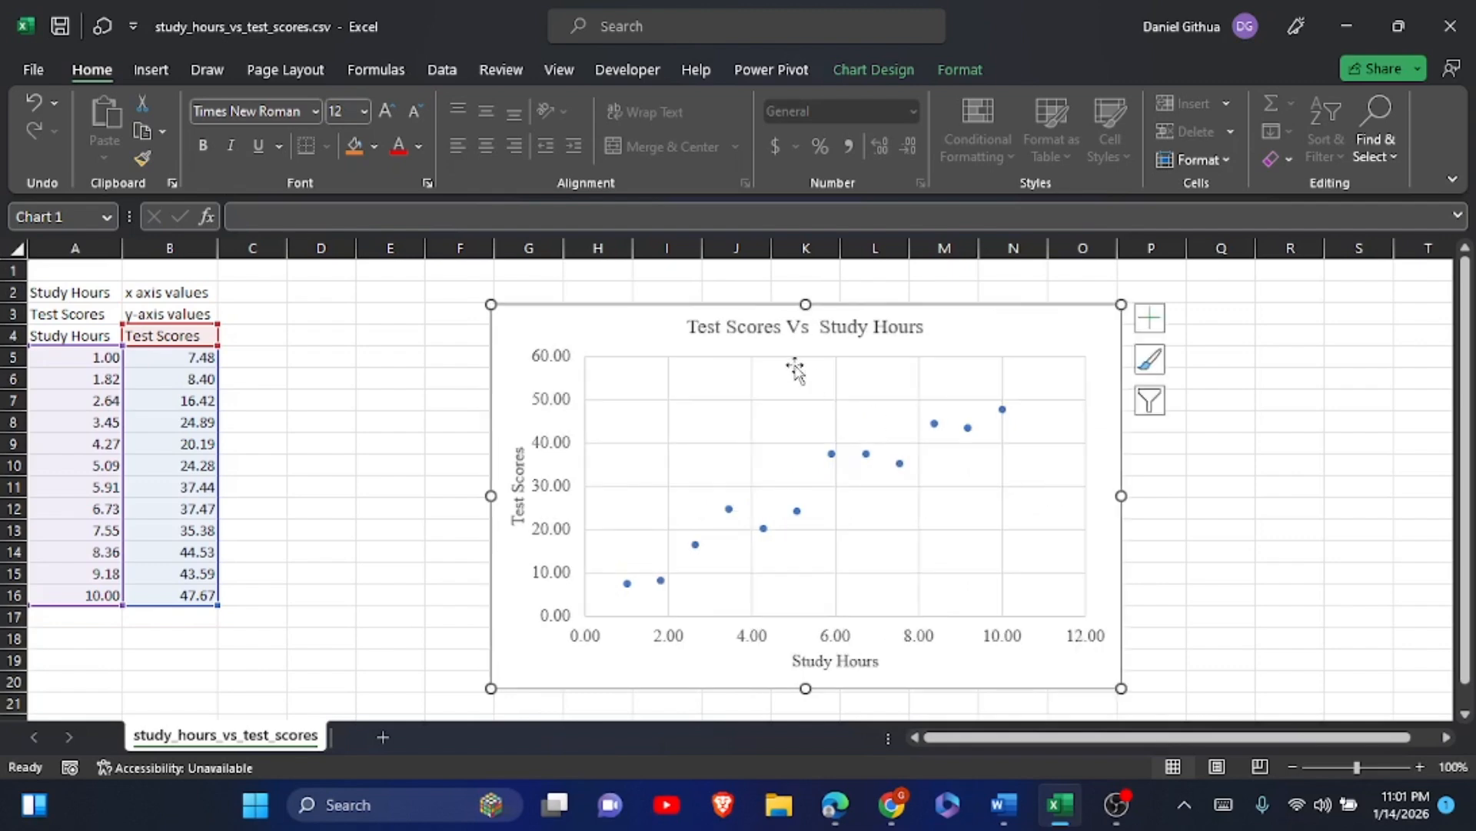
drag(800, 303, 800, 279)
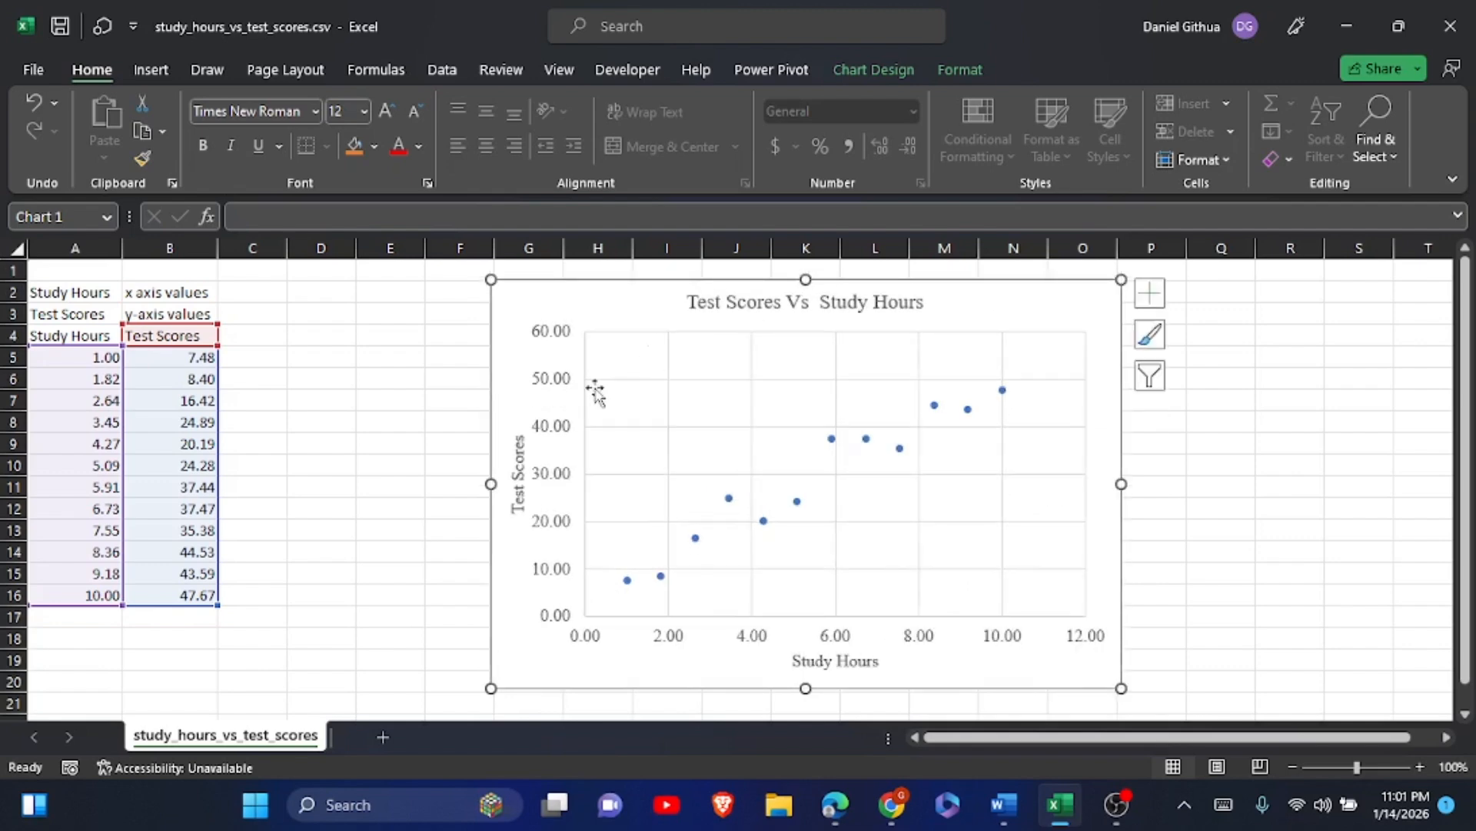
drag(490, 492, 428, 496)
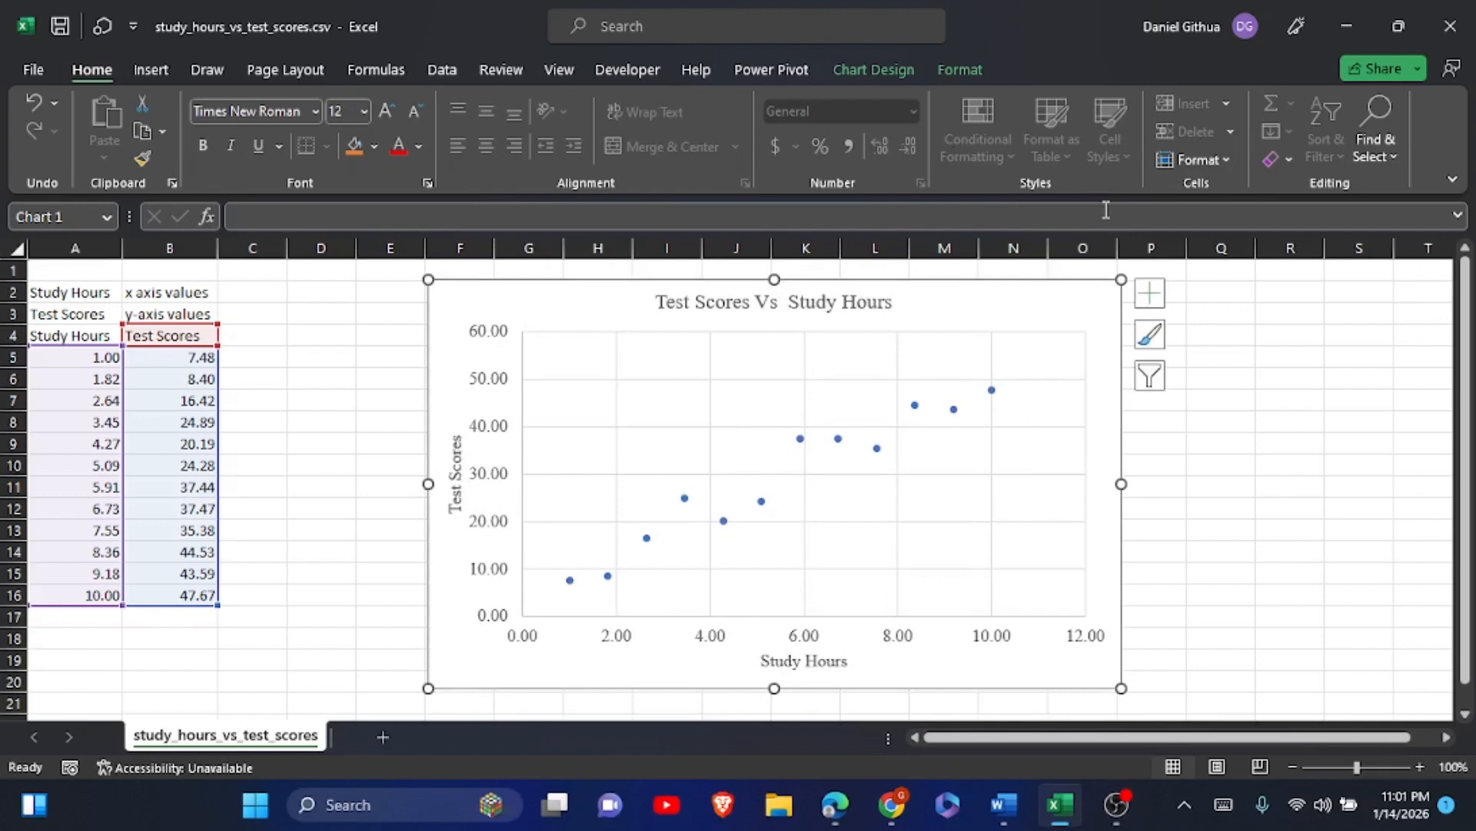
- Add a linear trendline displaying its equation and R-squared value on the chart, and shift that label slightly left, away from the line's end
click(1151, 294)
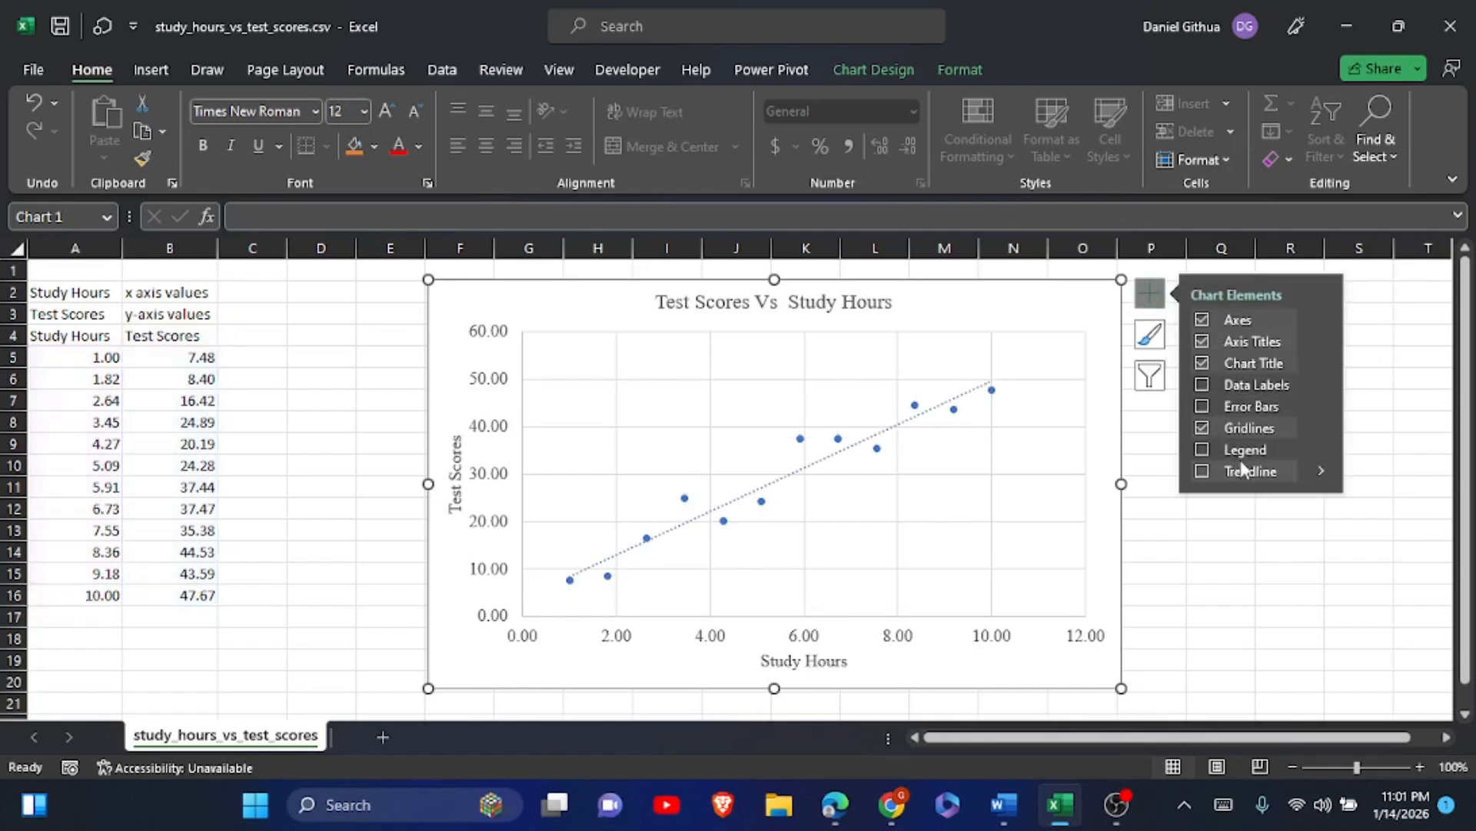
click(1323, 470)
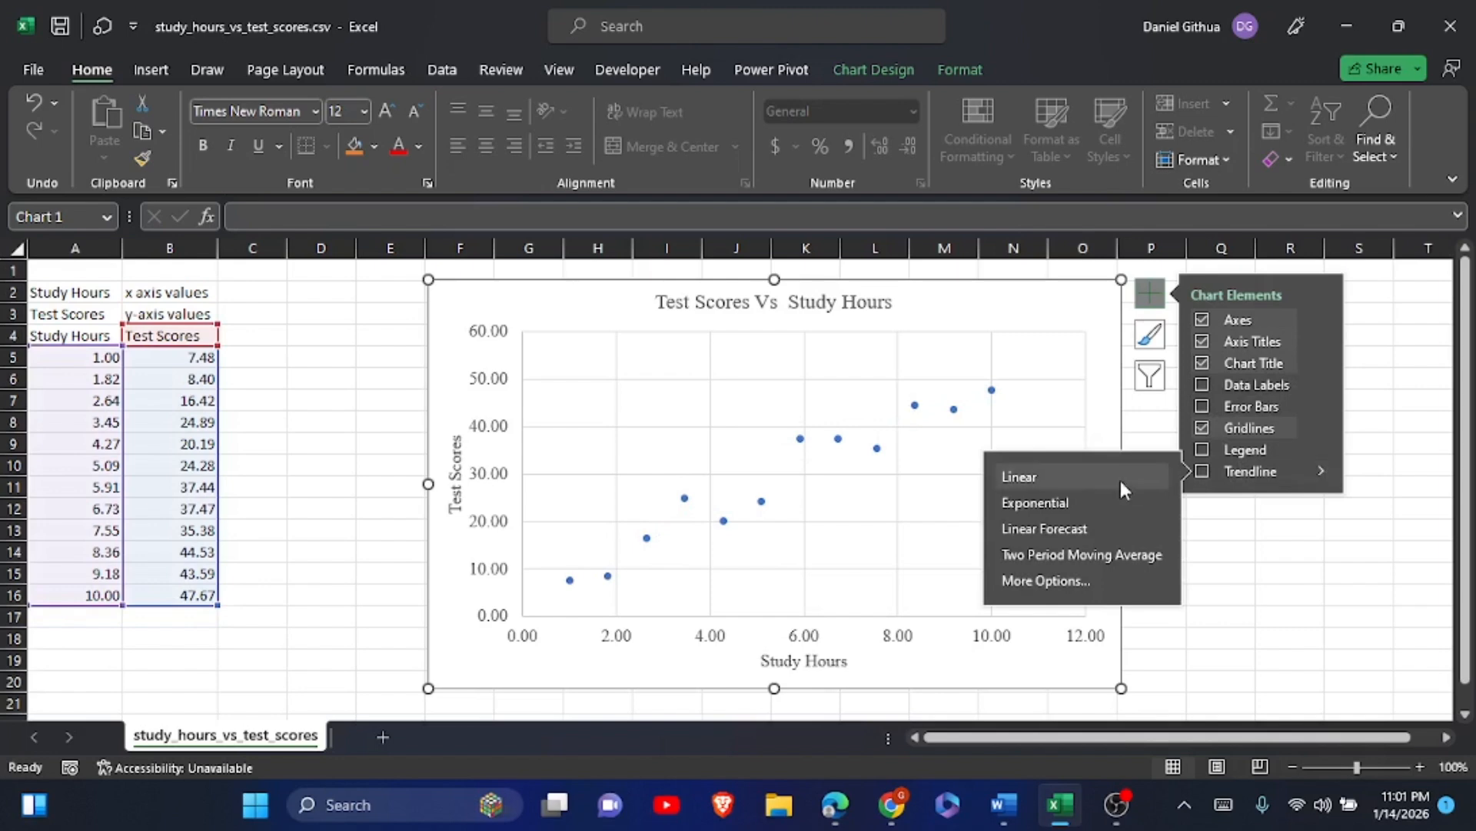
click(1064, 596)
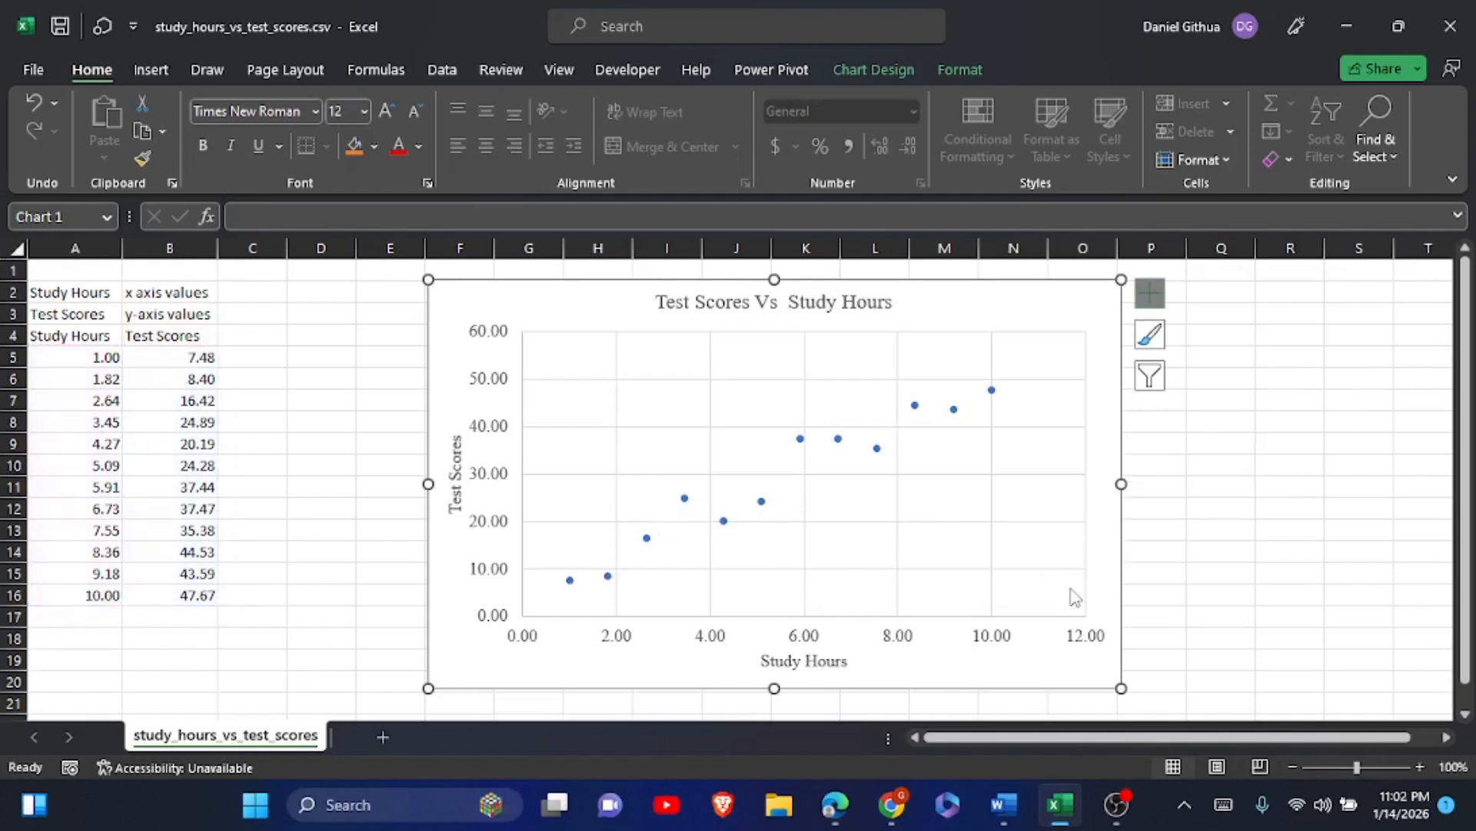
scroll(1449, 432, down, 3)
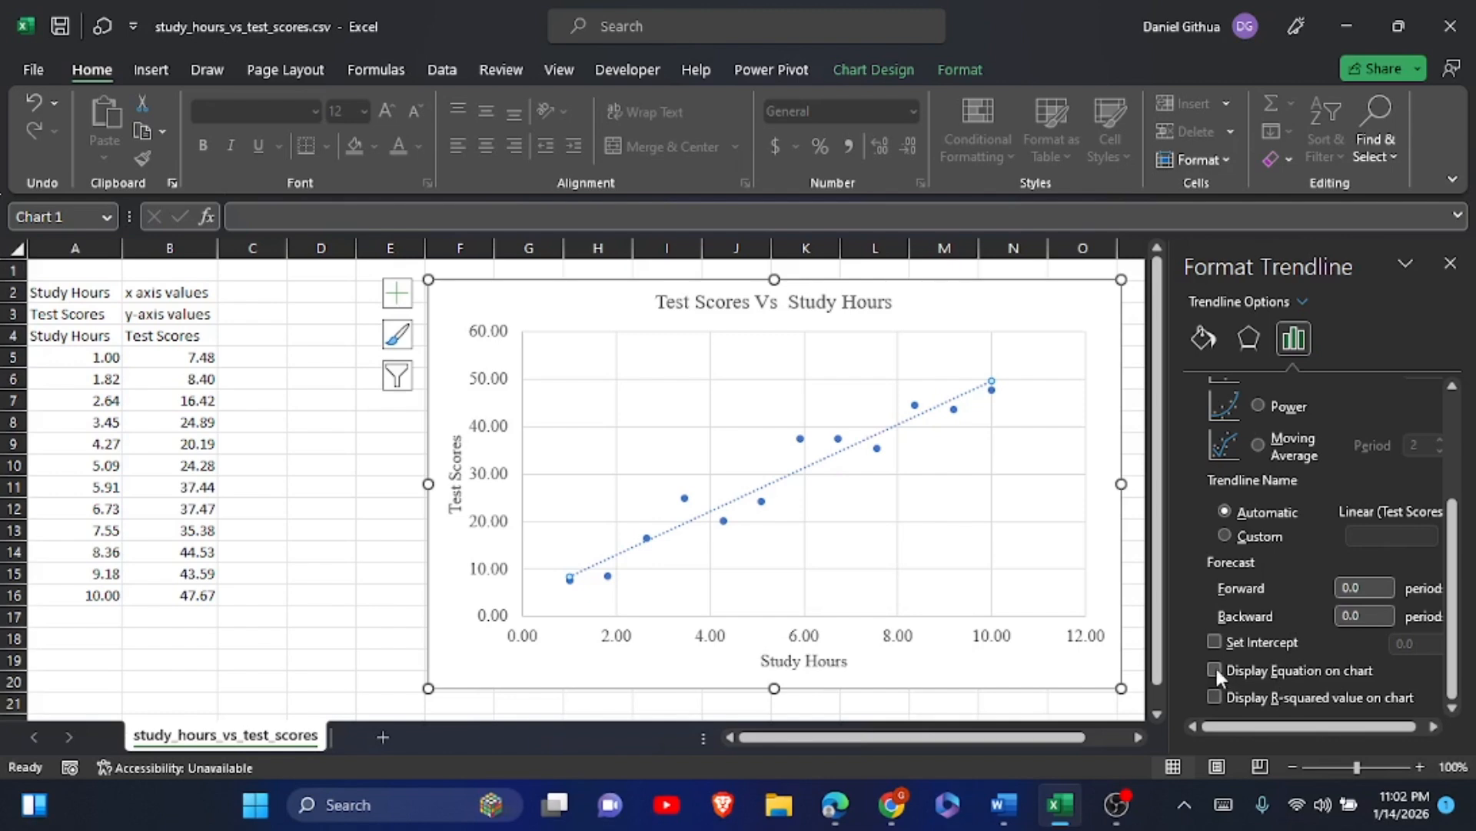
click(1215, 669)
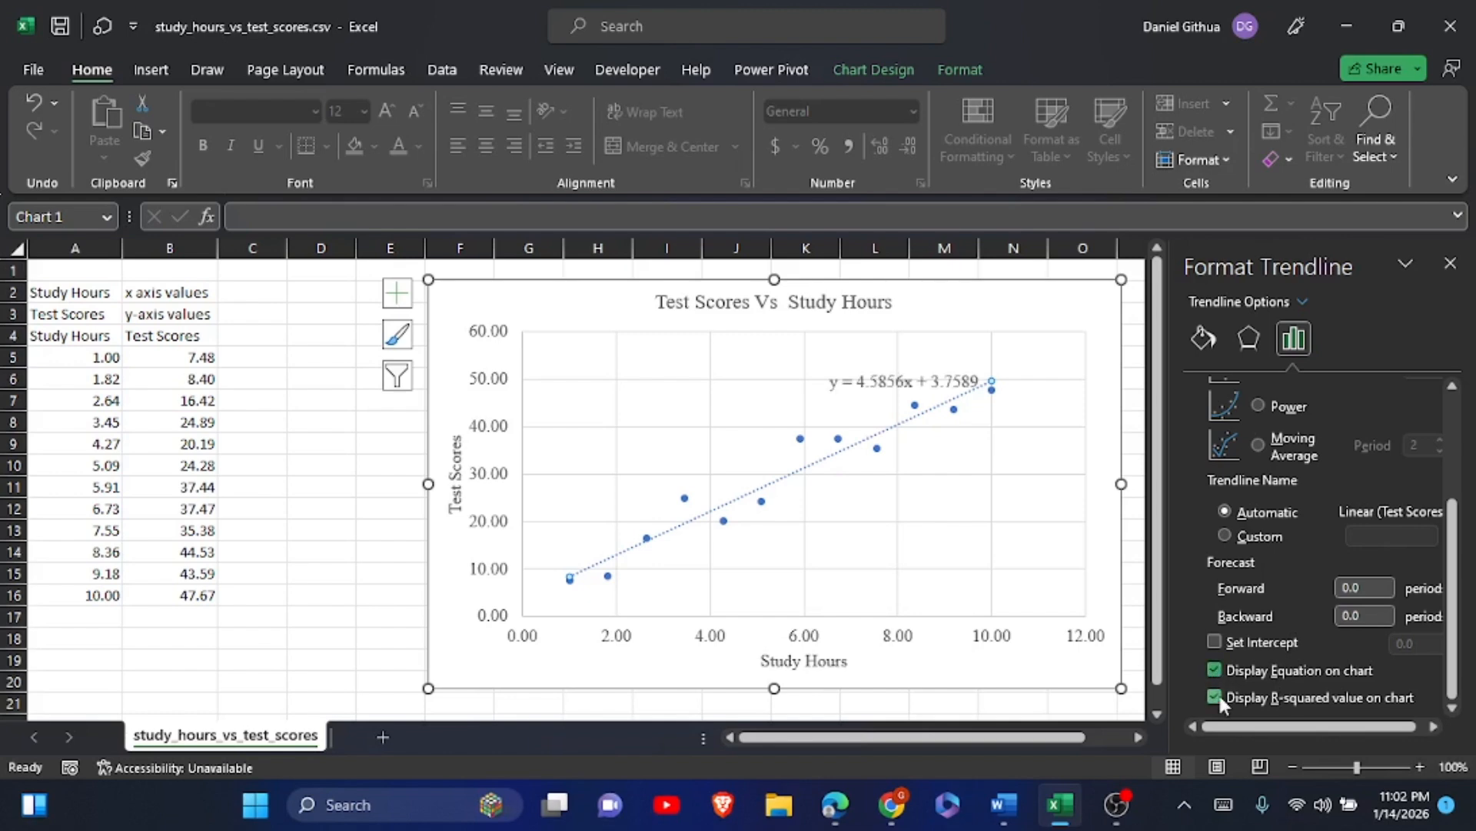
click(1451, 263)
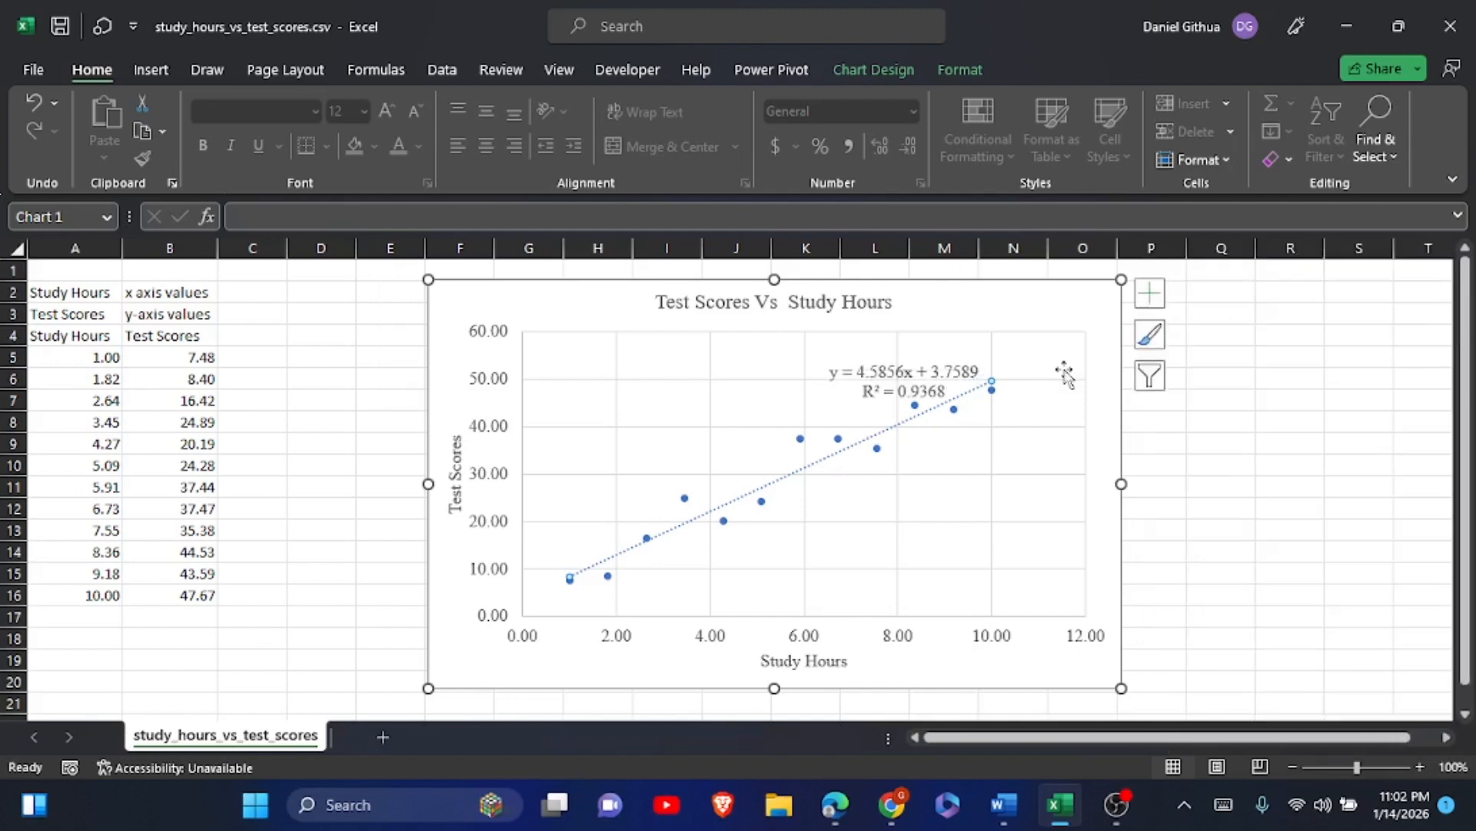
click(861, 369)
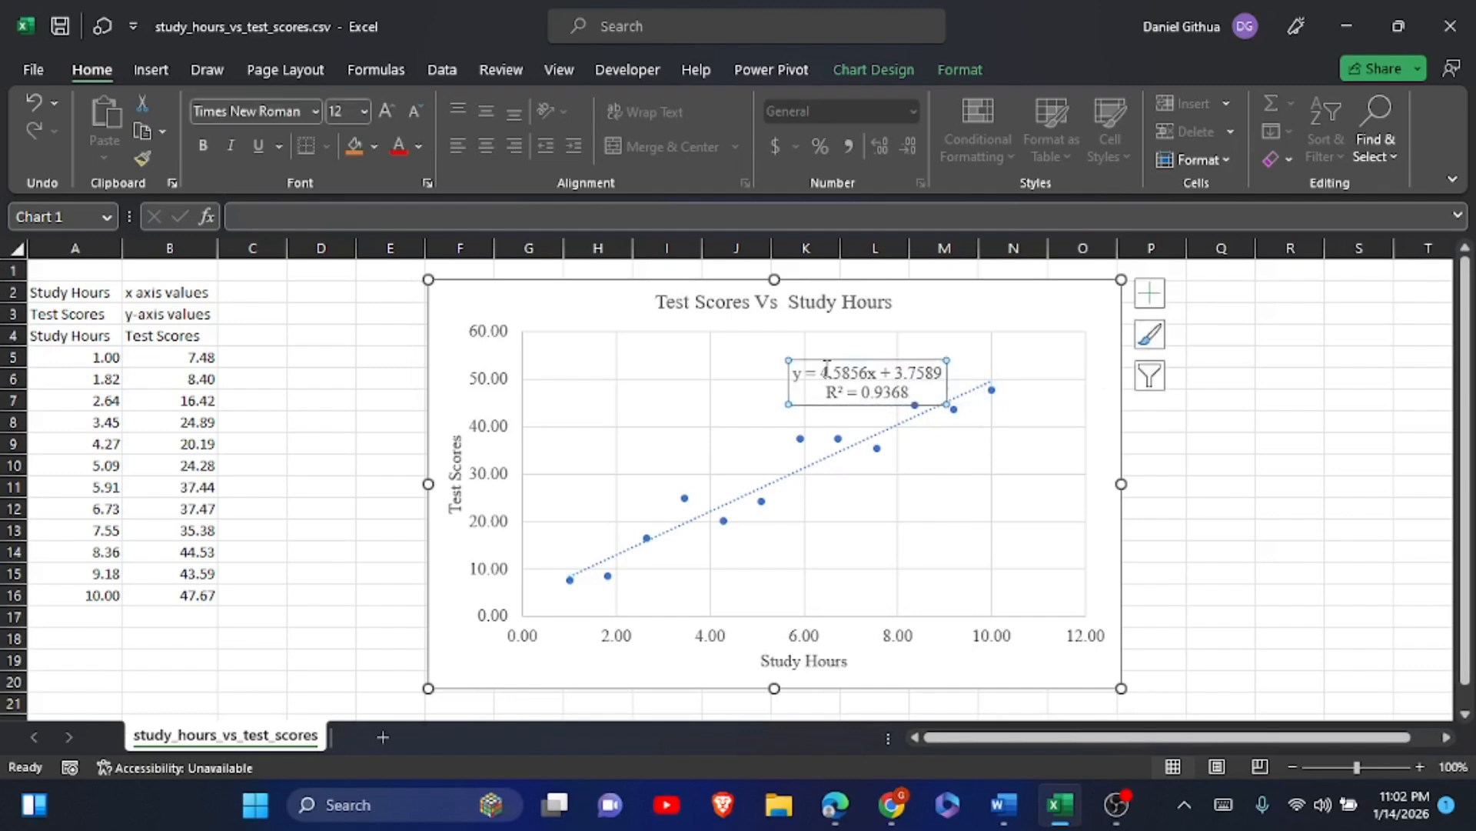
click(1282, 459)
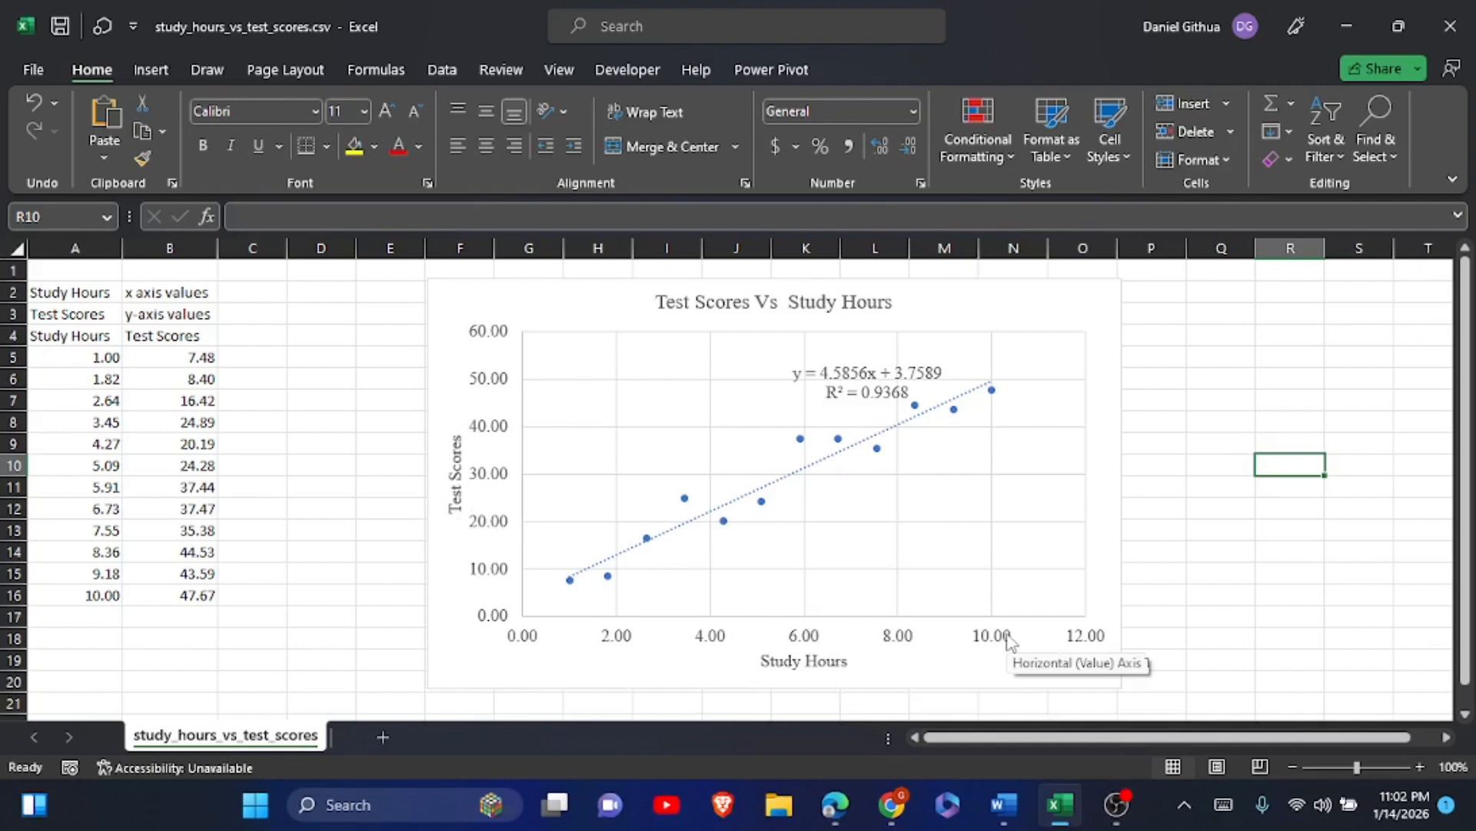
- Format all cells of the worksheet as Times New Roman at size 12
click(339, 593)
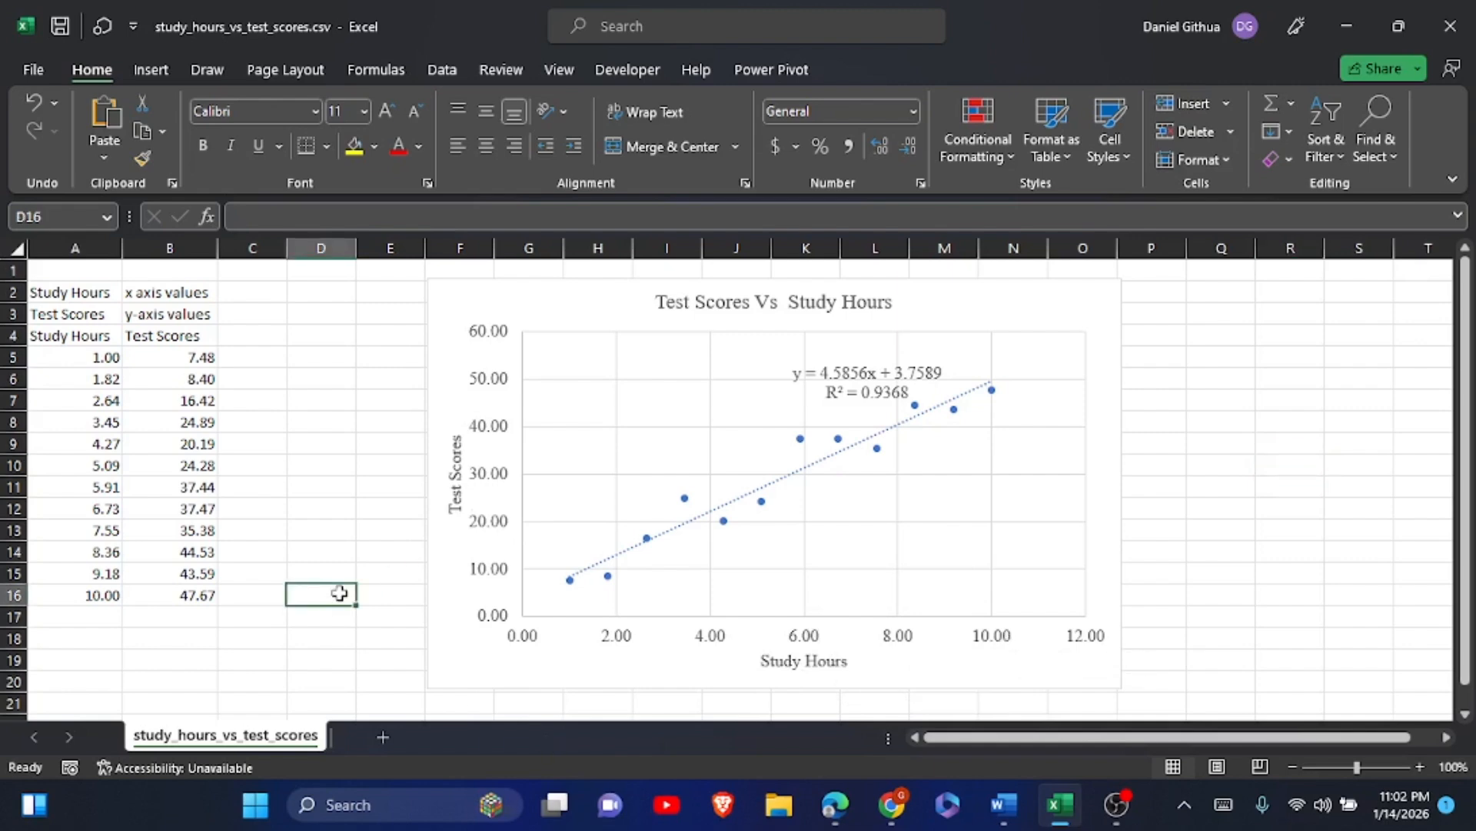
key(ctrl+a)
click(381, 119)
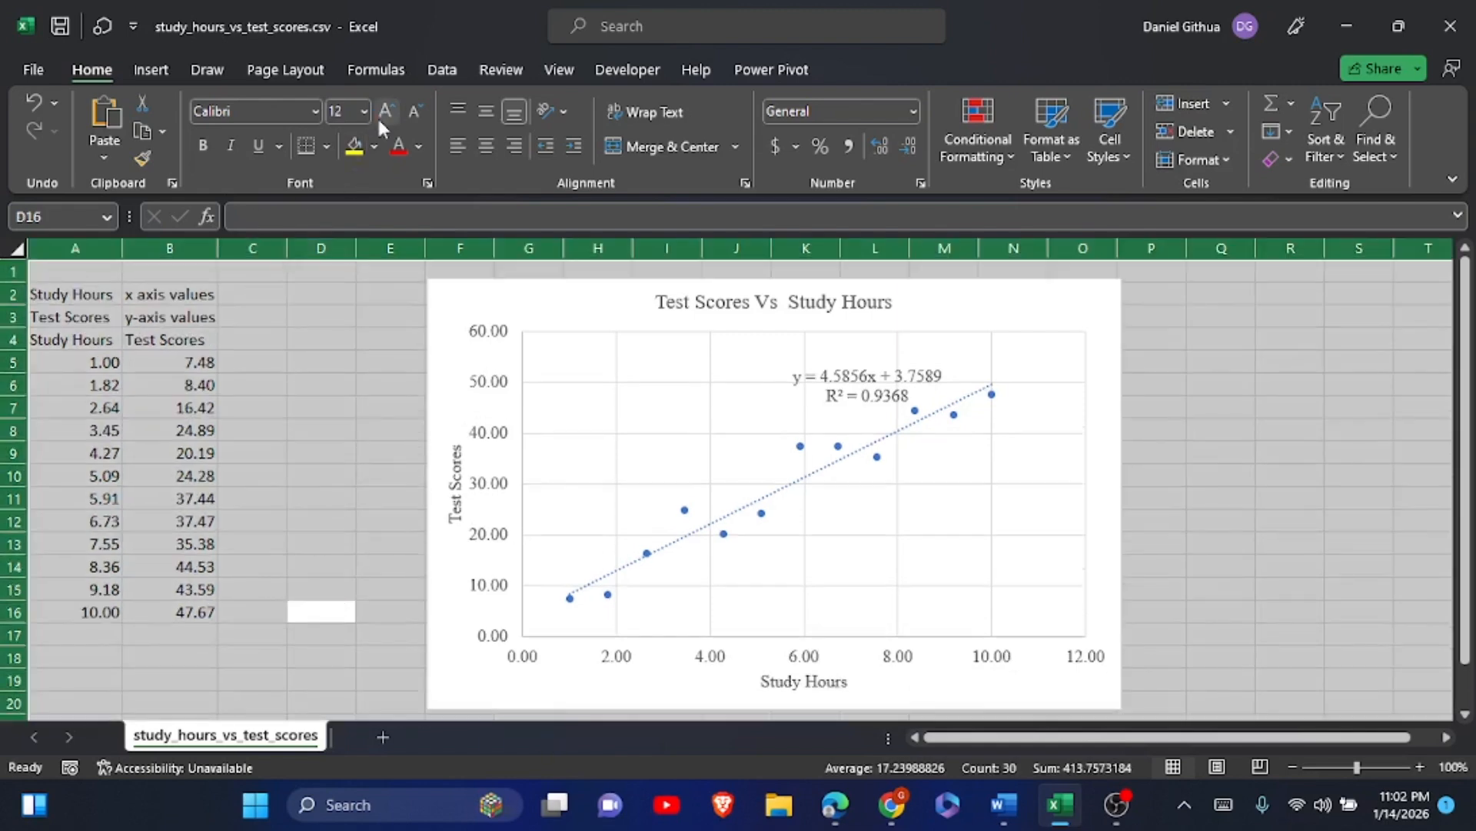
click(308, 112)
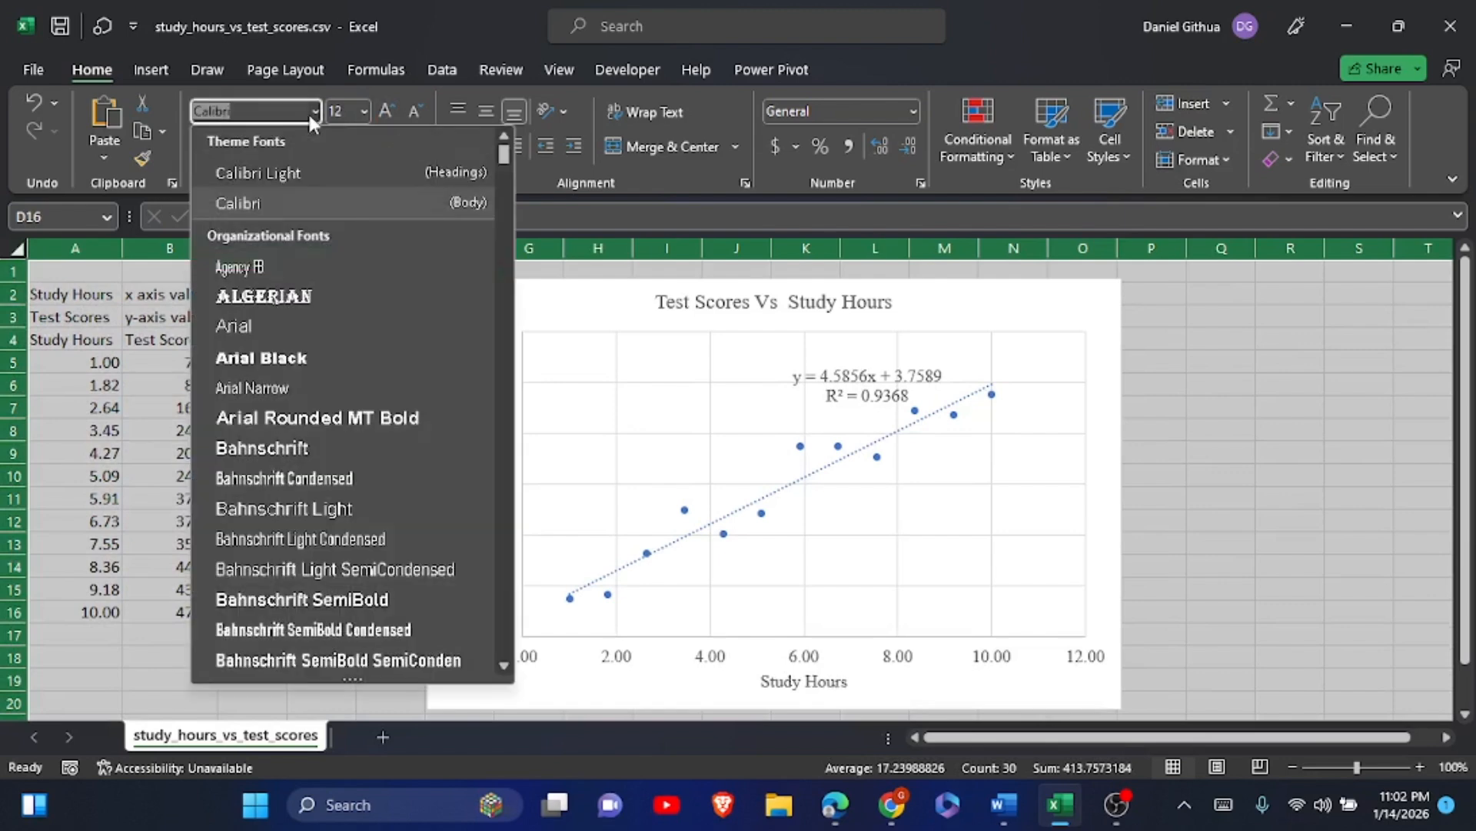
text(Times New Roman)
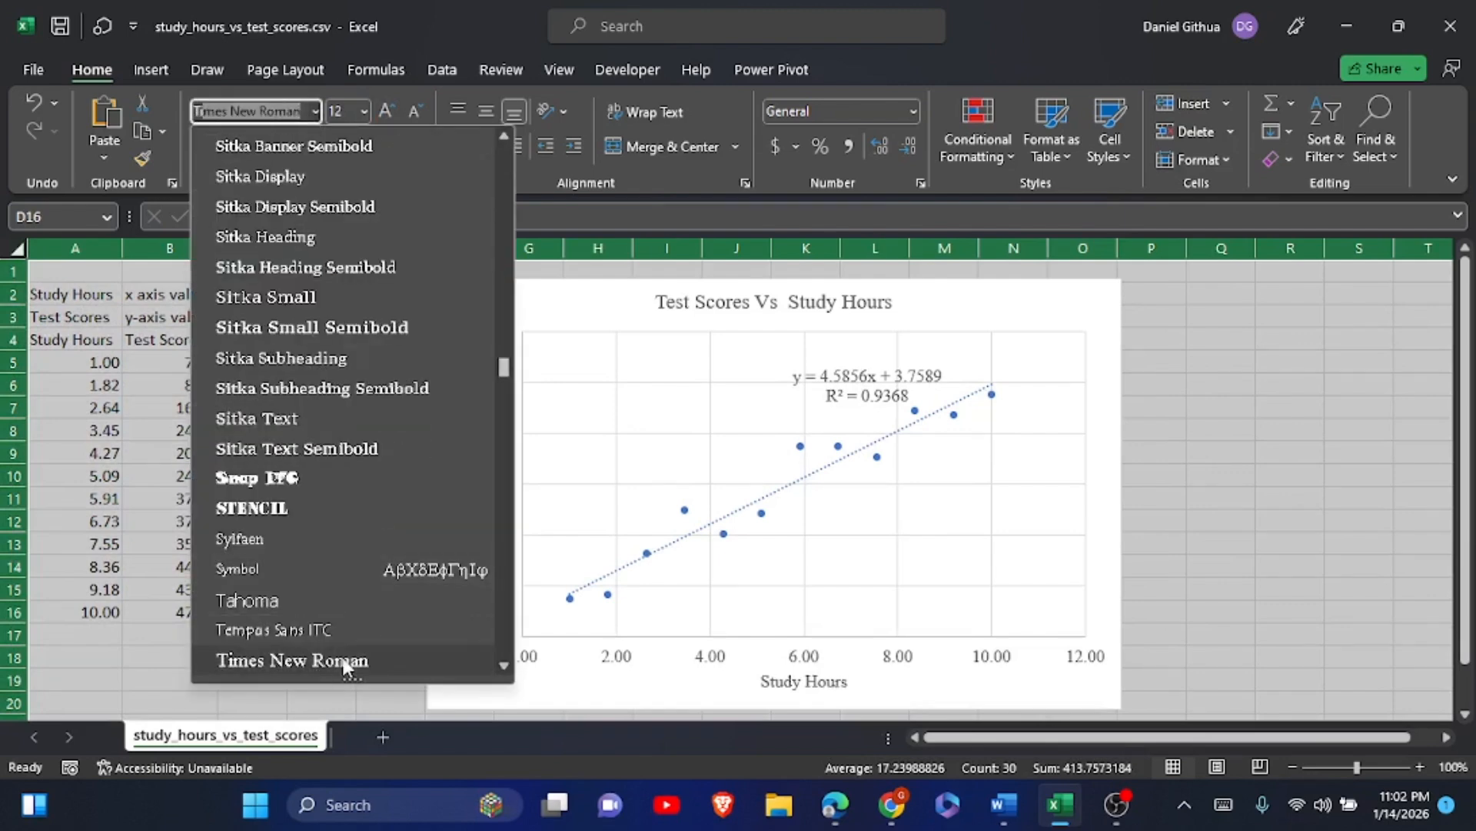
click(319, 670)
click(331, 338)
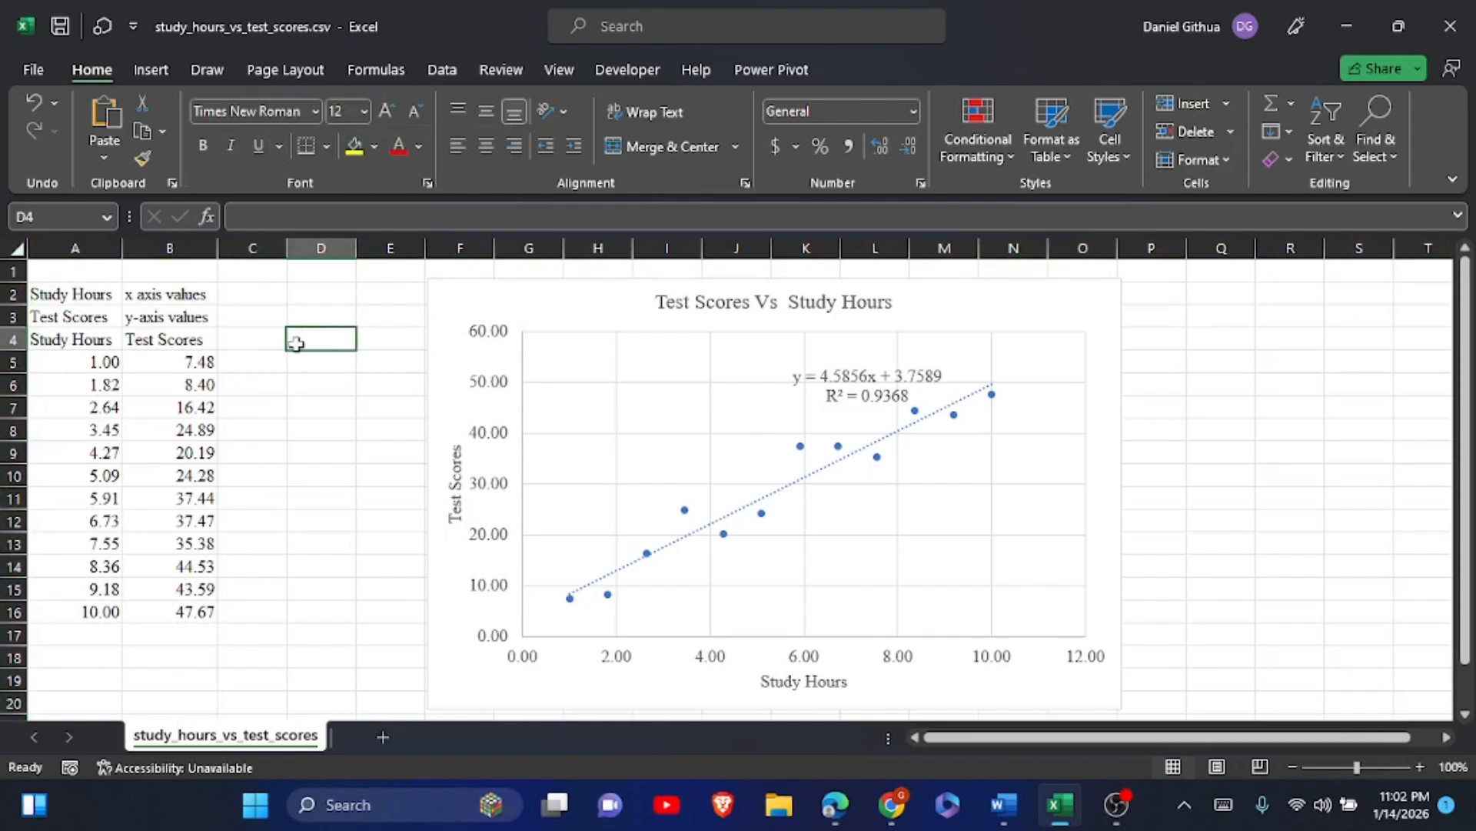